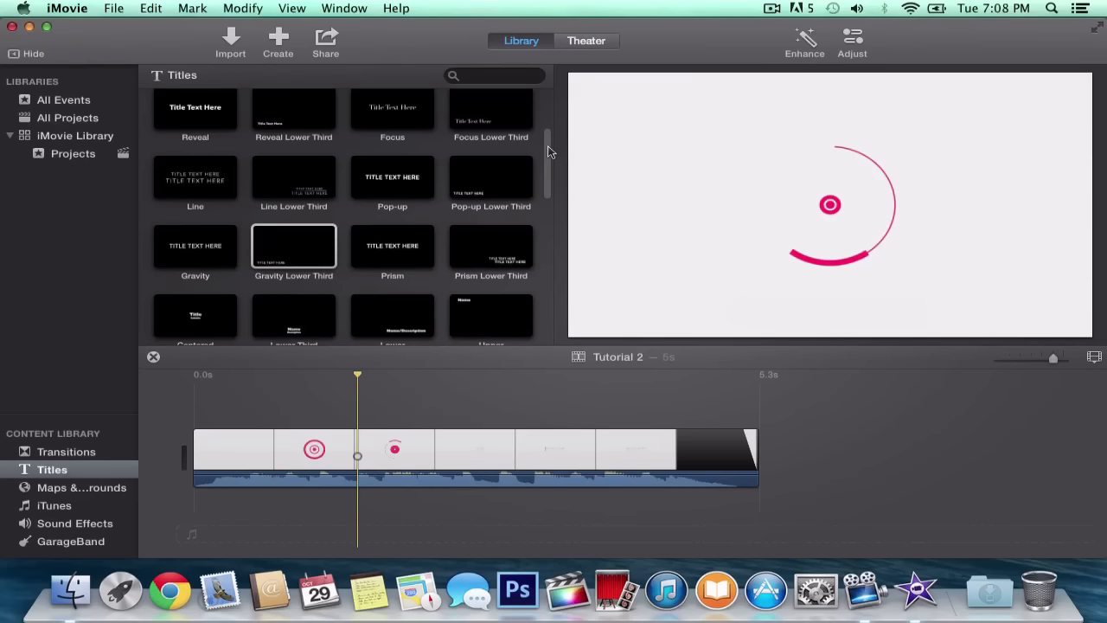
{"action": "left_click_drag", "start_coordinate": [547, 162], "coordinate": [547, 112]}
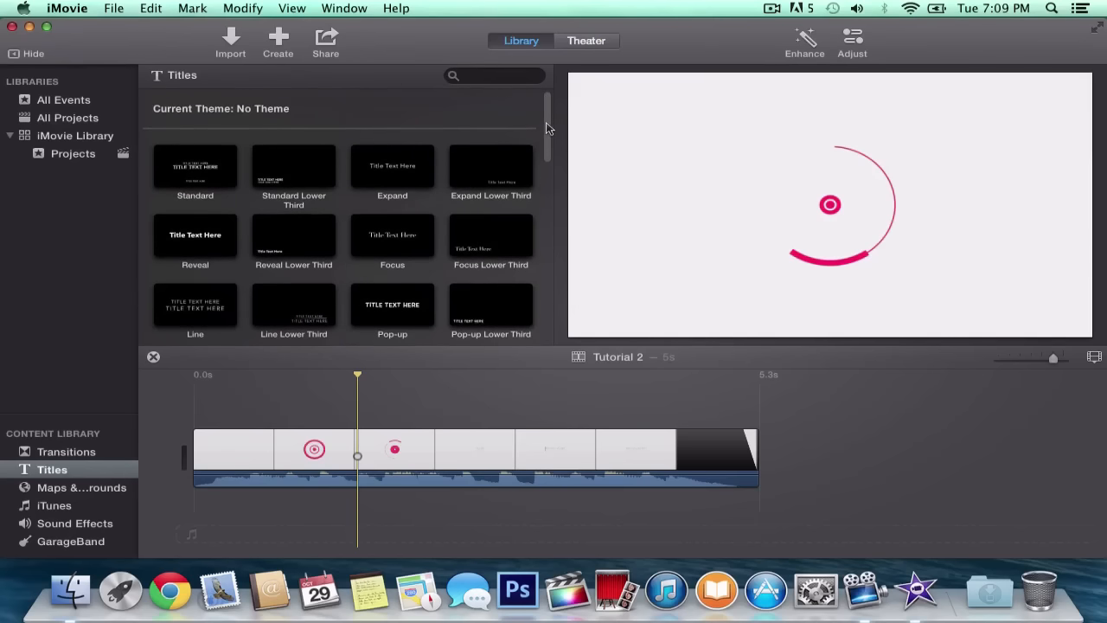
{"action": "left_click_drag", "start_coordinate": [546, 128], "coordinate": [538, 188]}
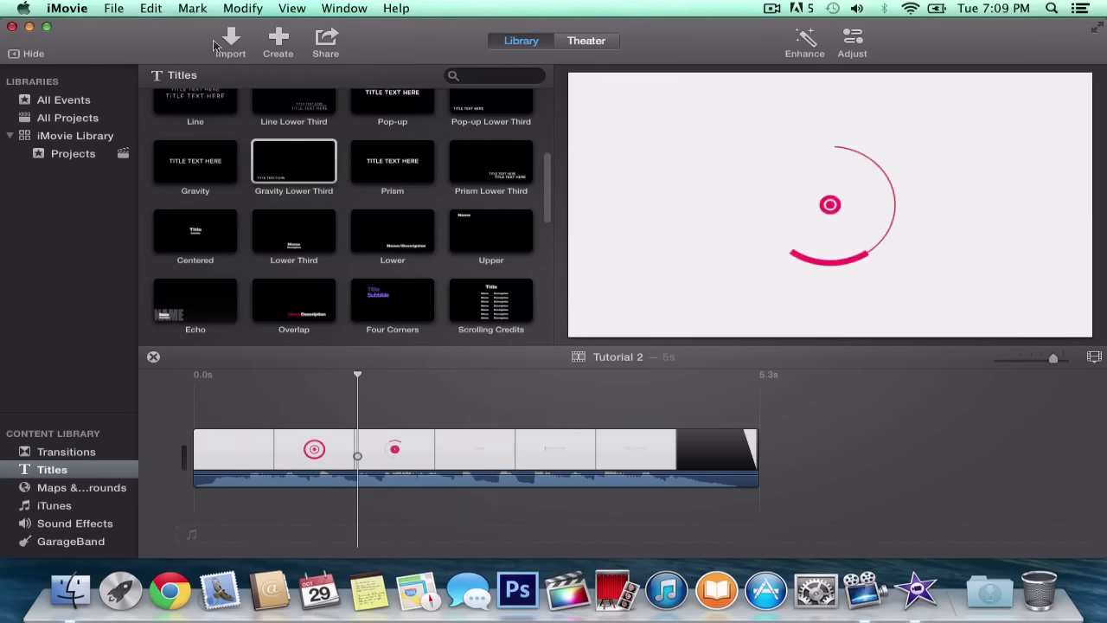
Step: Examine the sharing destinations available for the Tutorial 2 project
{"action": "left_click", "coordinate": [324, 38]}
{"action": "left_click", "coordinate": [385, 38]}
{"action": "left_click", "coordinate": [329, 39]}
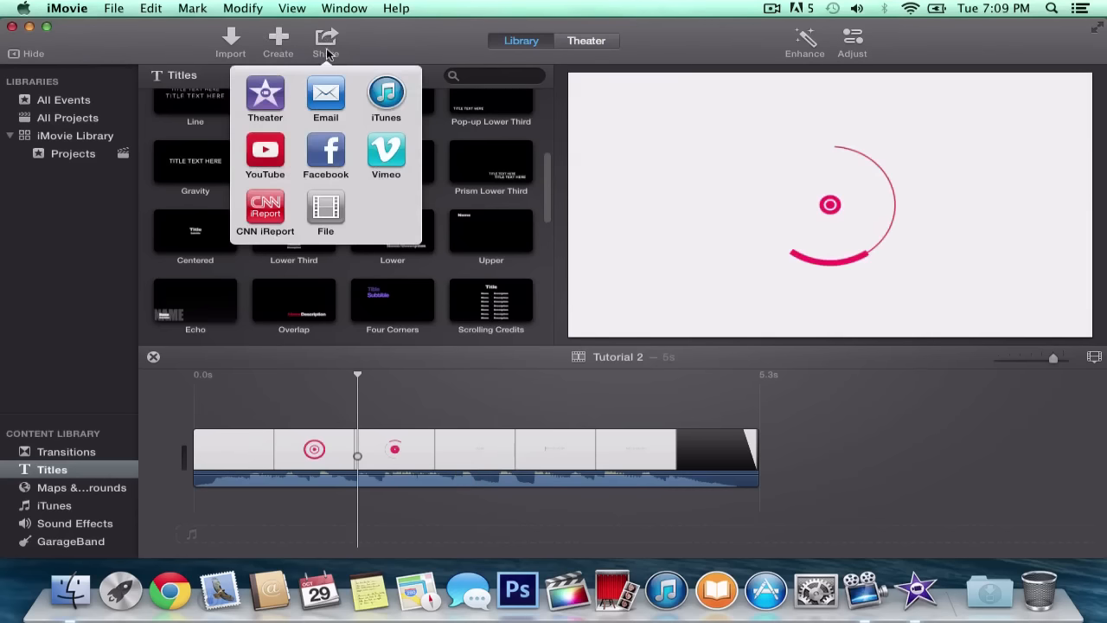
{"action": "left_click", "coordinate": [364, 36]}
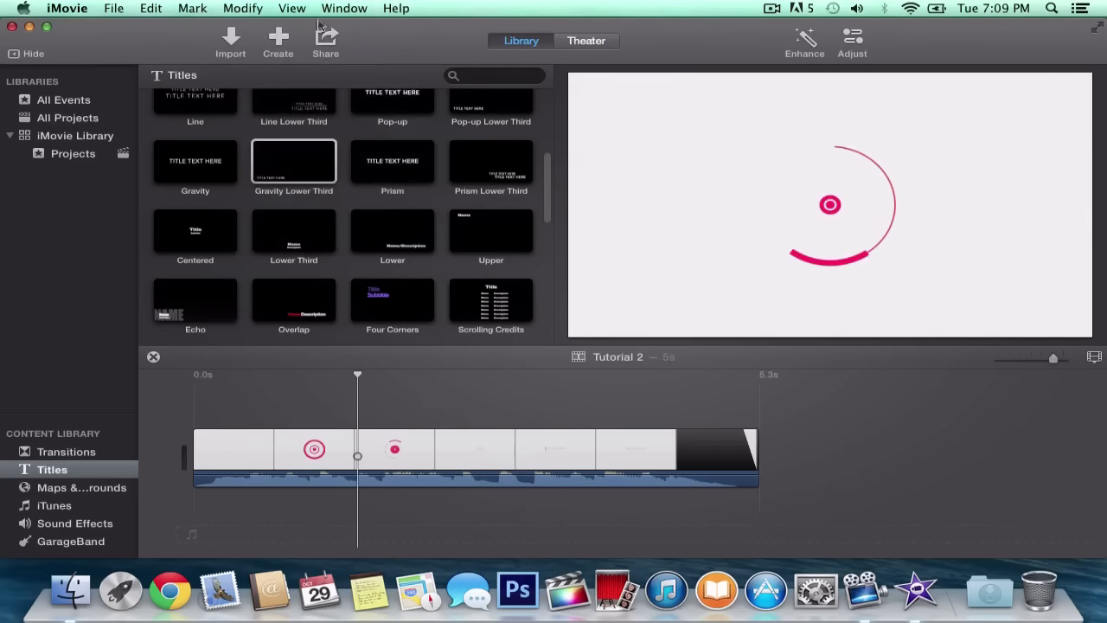
{"action": "left_click", "coordinate": [243, 9]}
{"action": "mouse_move", "coordinate": [147, 9]}
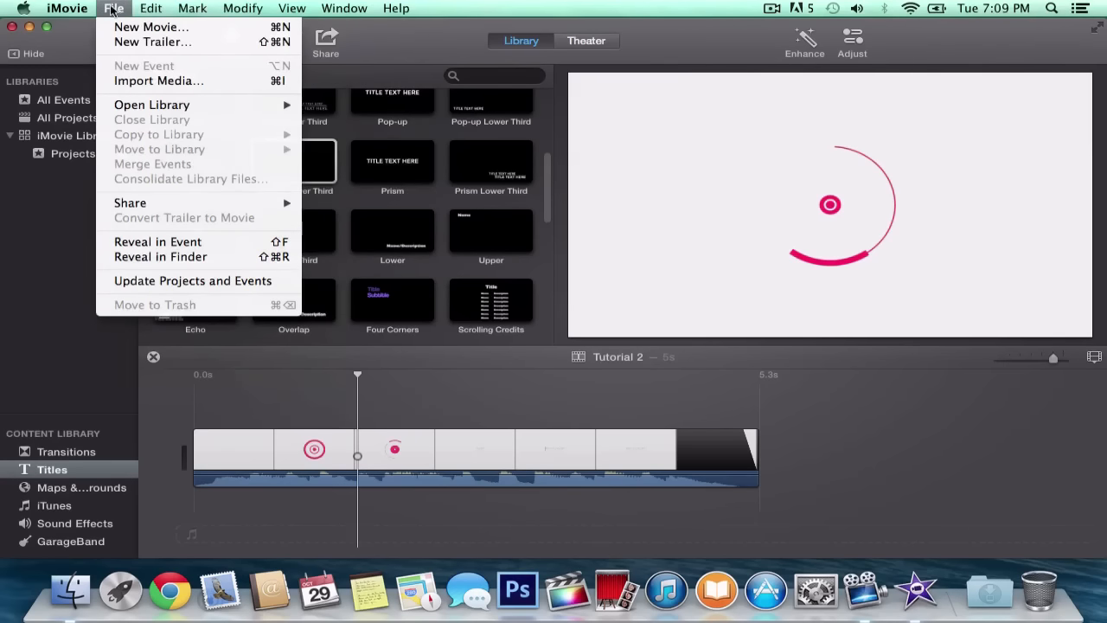
{"action": "mouse_move", "coordinate": [166, 207]}
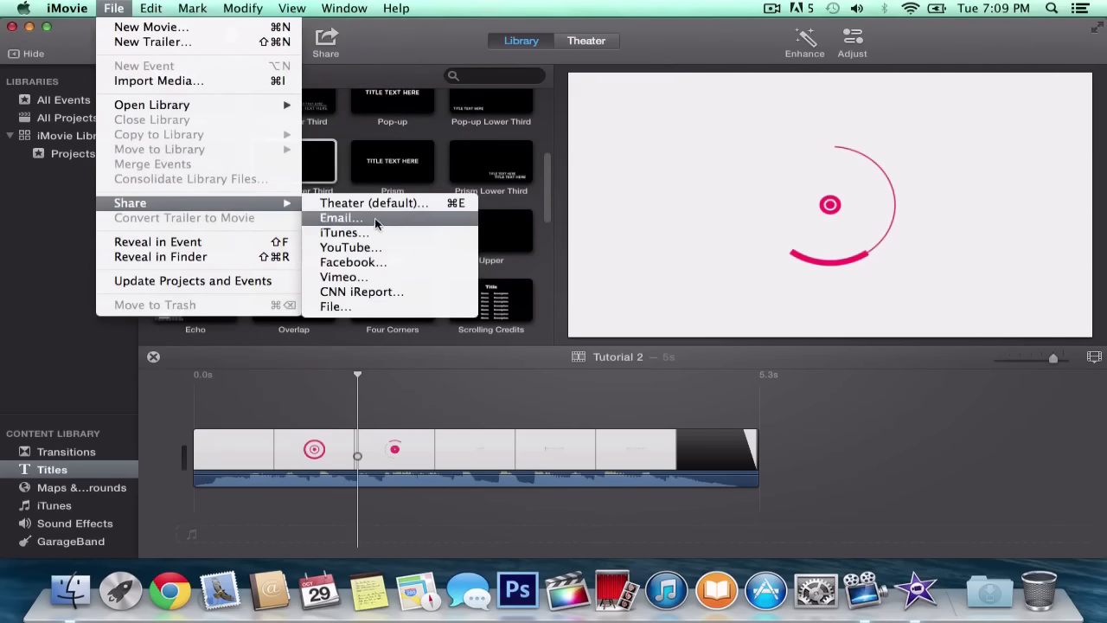
{"action": "left_click", "coordinate": [424, 54]}
Step: Review the YouTube sharing settings for the Tutorial 2 project and cancel the share
{"action": "left_click", "coordinate": [327, 42]}
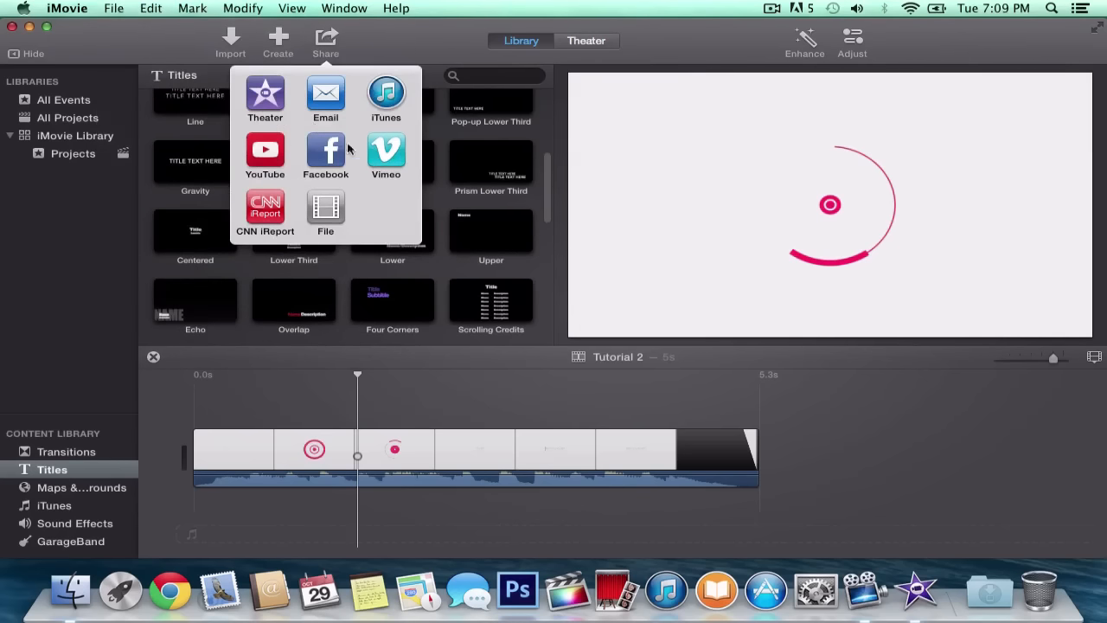
{"action": "left_click", "coordinate": [264, 151]}
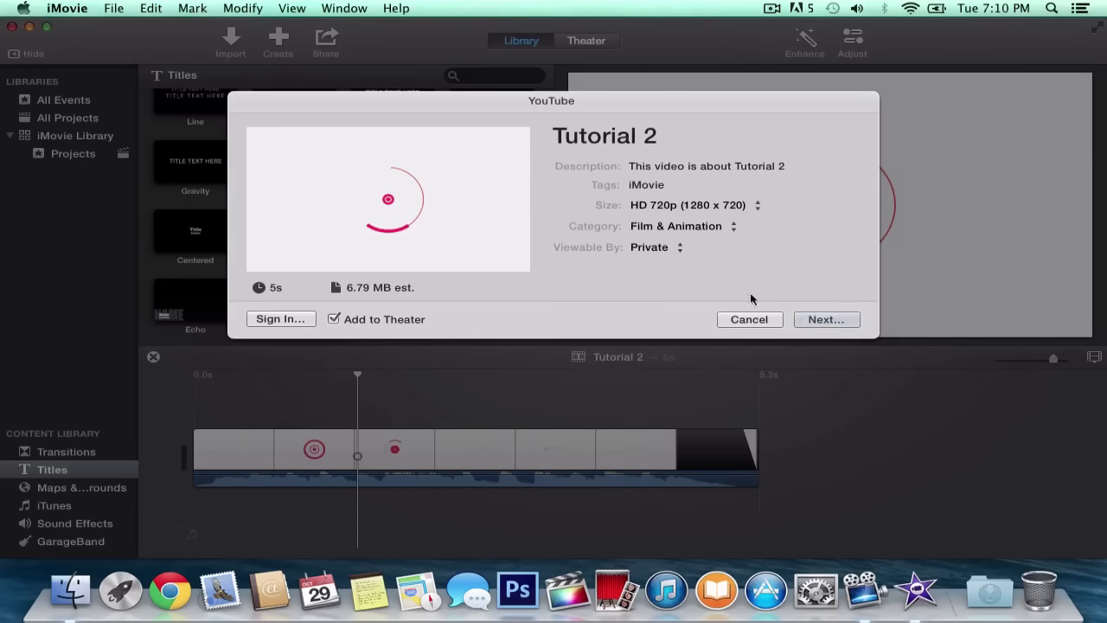
{"action": "left_click", "coordinate": [749, 319]}
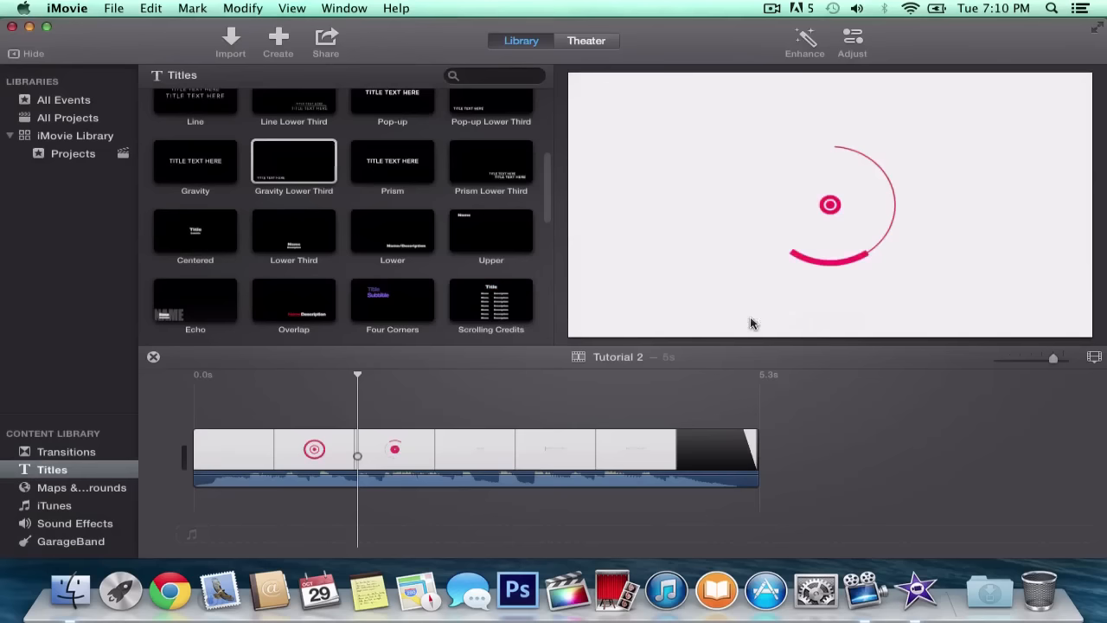
Step: Start sharing the project as a file and title the export "Intro 2 HD"
{"action": "left_click", "coordinate": [328, 41]}
{"action": "left_click", "coordinate": [332, 201]}
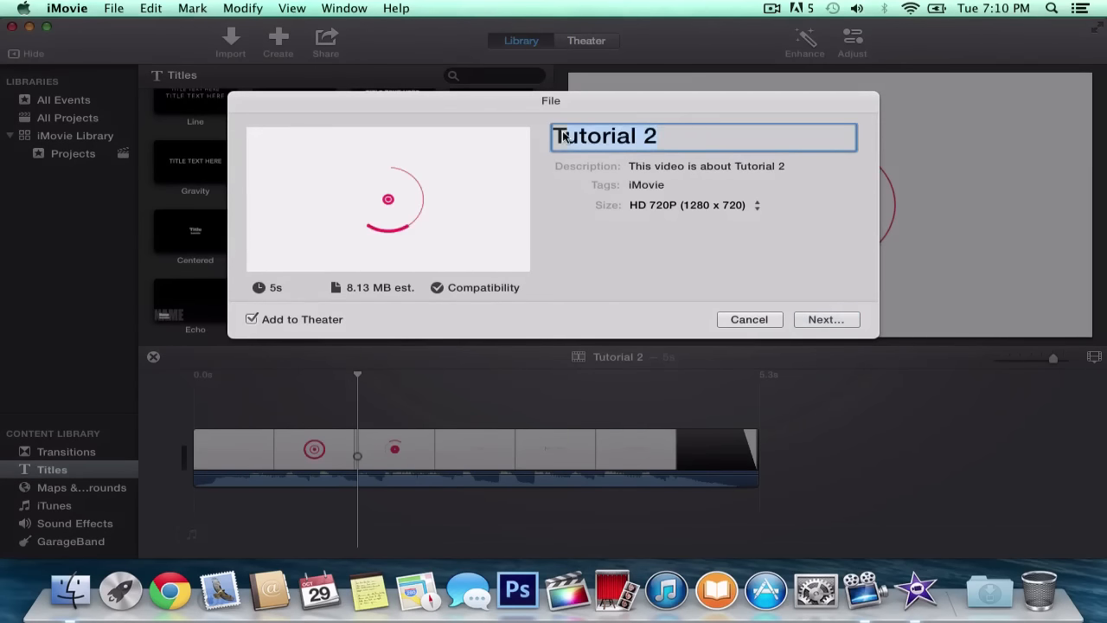
{"action": "type", "text": "Int"}
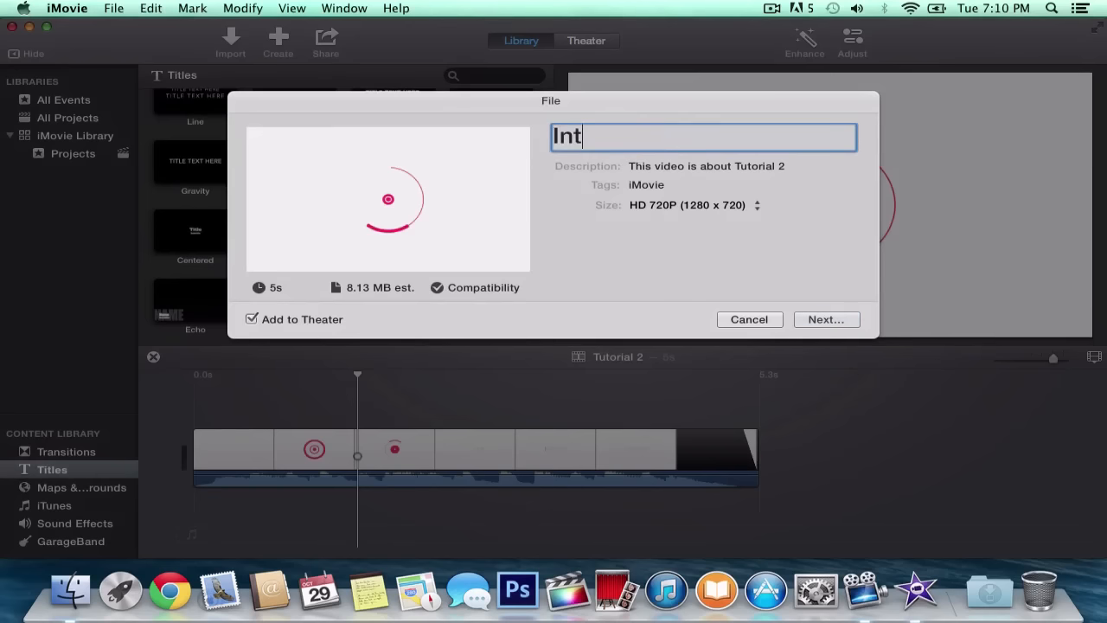
{"action": "type", "text": "ro 2 HD"}
{"action": "left_click", "coordinate": [684, 167]}
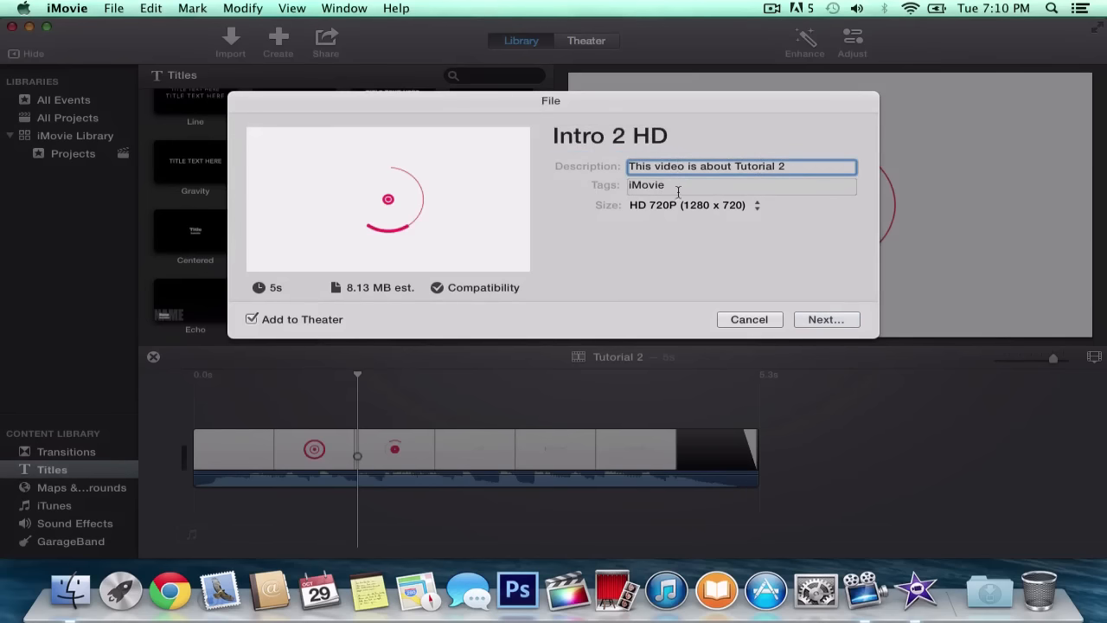
Step: Compare the size options for the exported file and choose HD 720P (1280 x 720)
{"action": "left_click", "coordinate": [683, 206]}
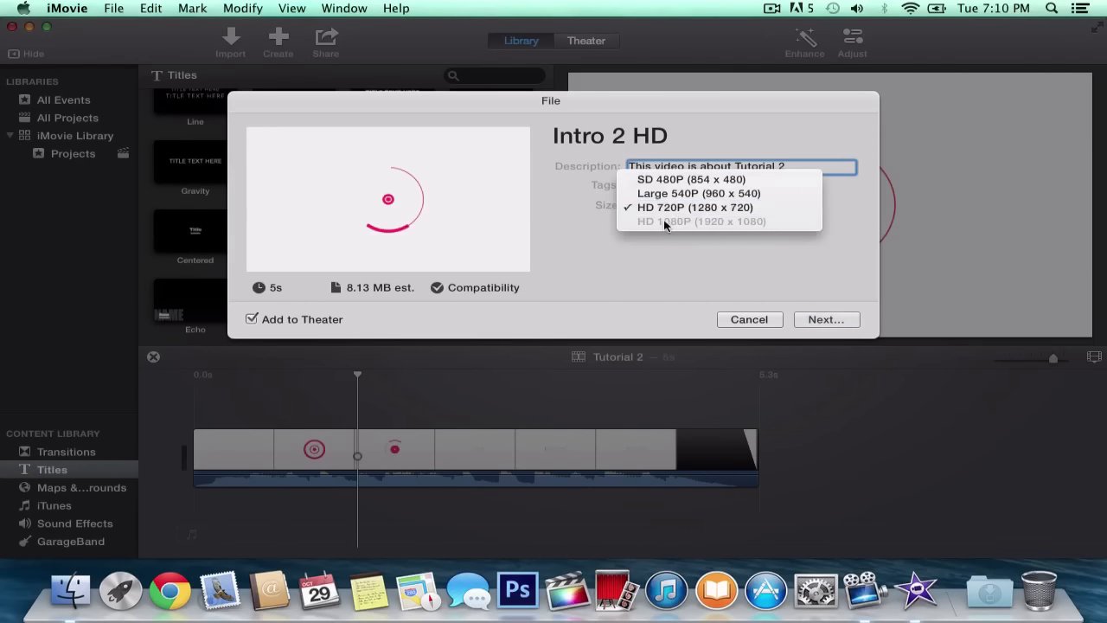
{"action": "left_click", "coordinate": [572, 223]}
{"action": "left_click", "coordinate": [657, 207]}
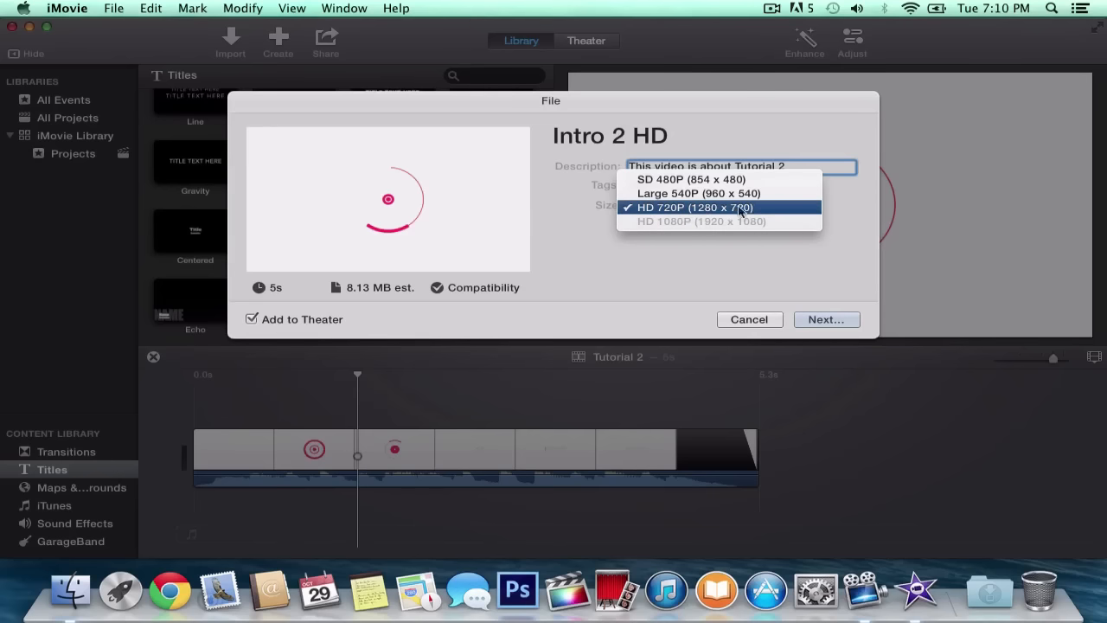
{"action": "left_click", "coordinate": [688, 194]}
{"action": "left_click", "coordinate": [699, 208]}
{"action": "left_click", "coordinate": [692, 221]}
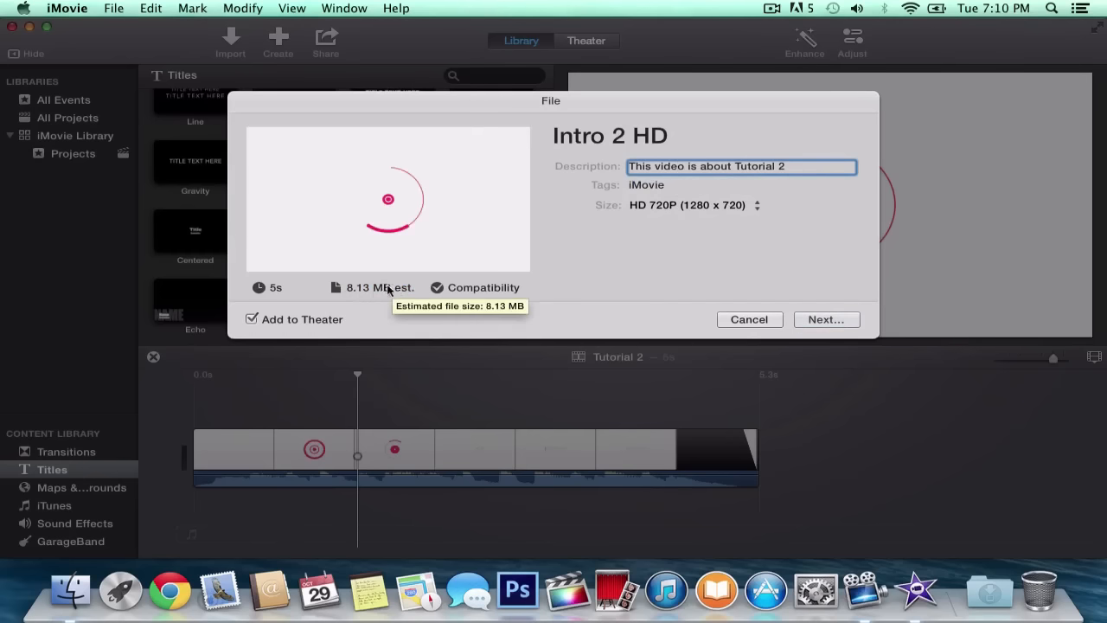
{"action": "left_click", "coordinate": [666, 206]}
{"action": "left_click", "coordinate": [638, 214]}
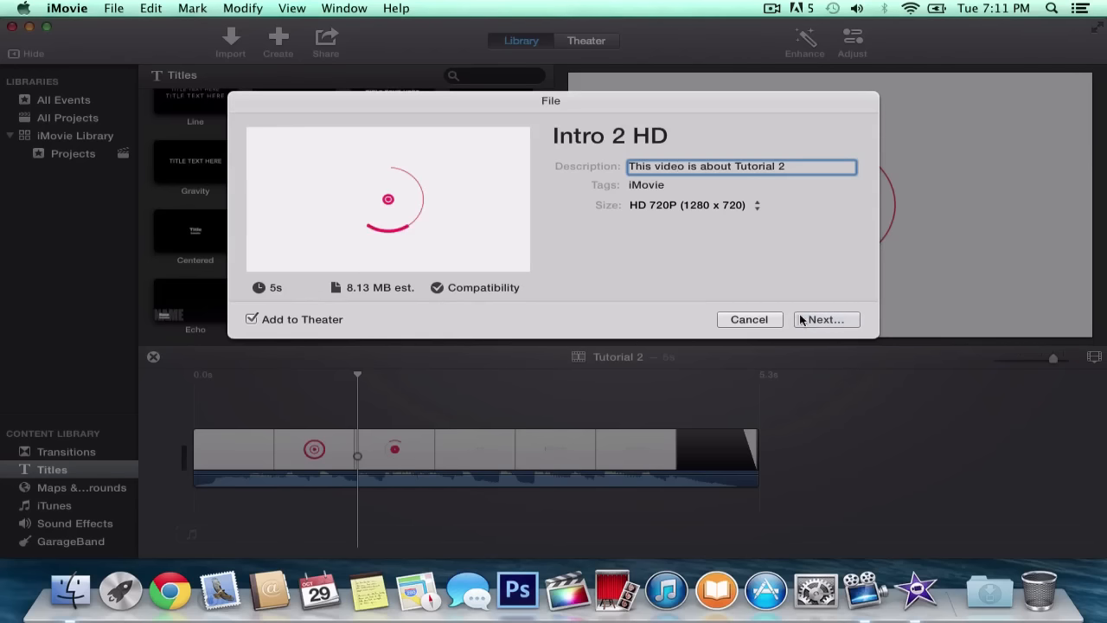
Step: Continue the file export and save it to the Desktop as Intro 2 HD
{"action": "key", "text": "Return"}
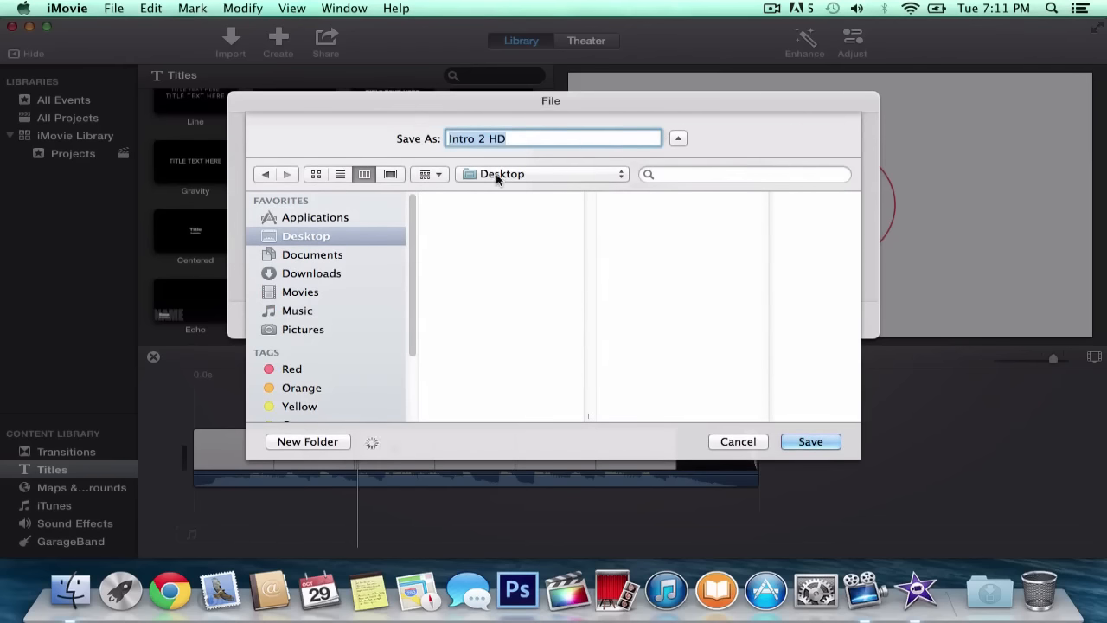
{"action": "left_click", "coordinate": [675, 138]}
{"action": "left_click", "coordinate": [678, 139]}
{"action": "left_click", "coordinate": [806, 445]}
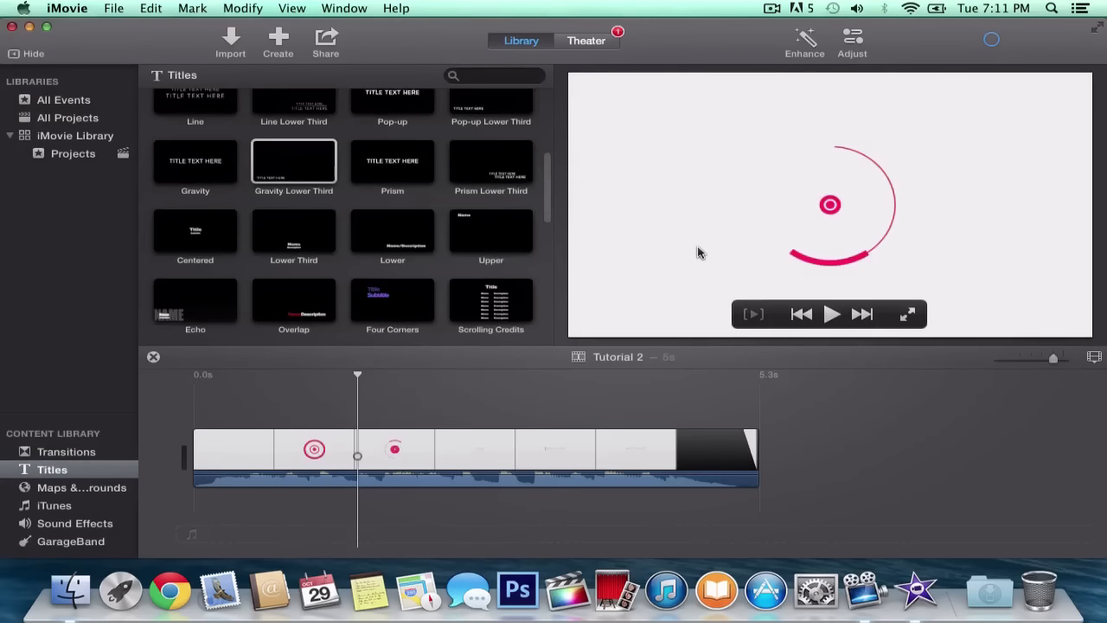
Step: Open the Theater view, preview the exported Intro 2 HD video in QuickTime Player with its volume lowered, and quit the player
{"action": "left_click", "coordinate": [598, 38]}
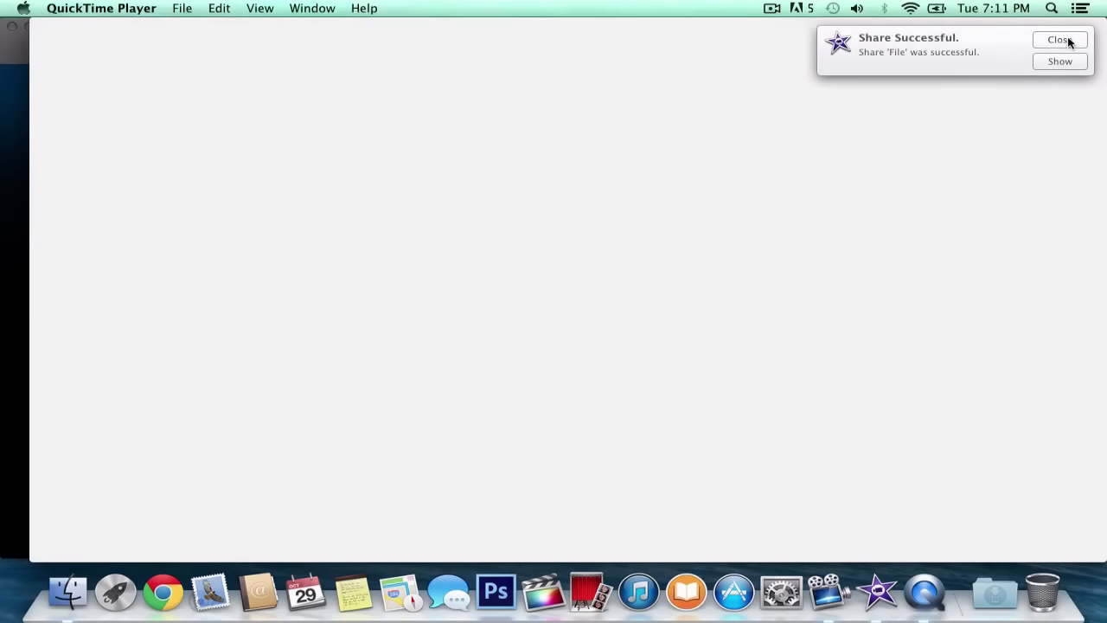
{"action": "left_click", "coordinate": [1069, 43]}
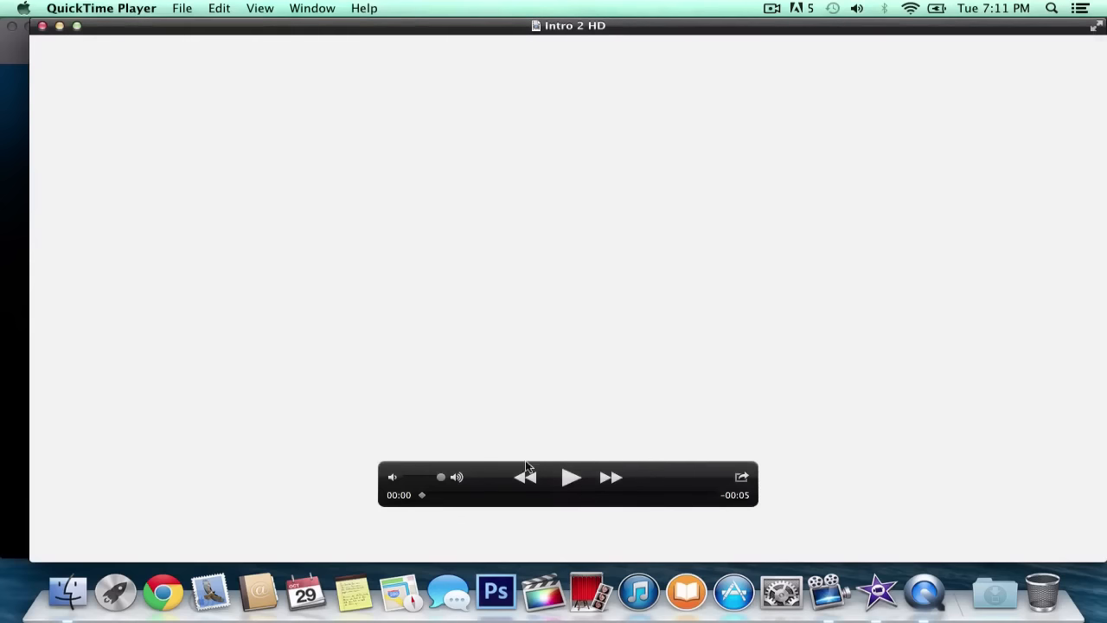
{"action": "left_click", "coordinate": [570, 478]}
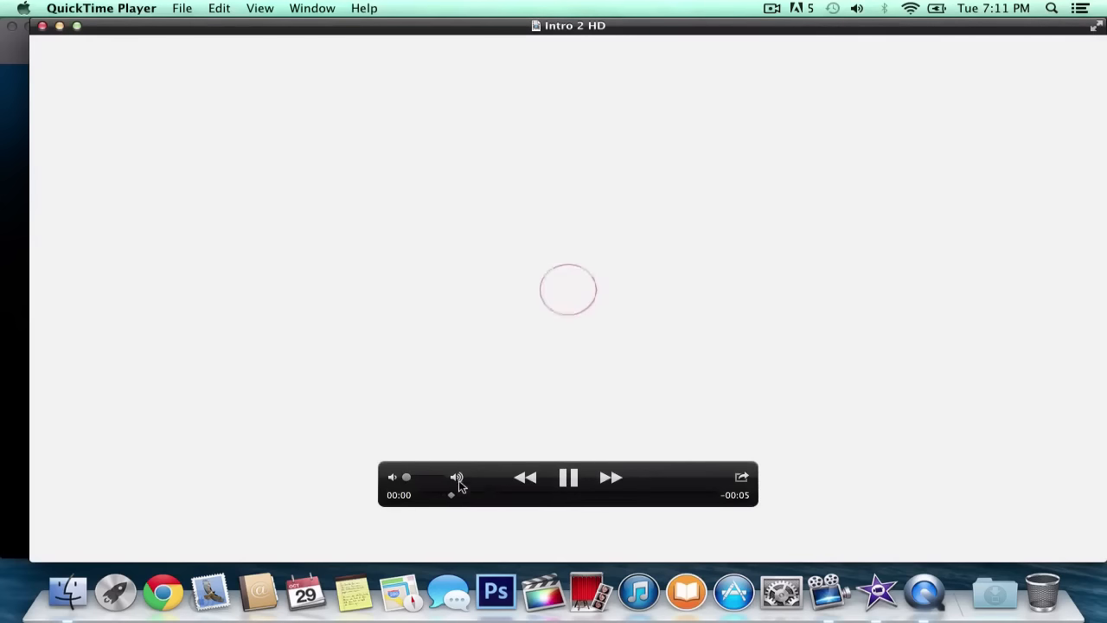
{"action": "left_click_drag", "start_coordinate": [424, 478], "coordinate": [363, 479]}
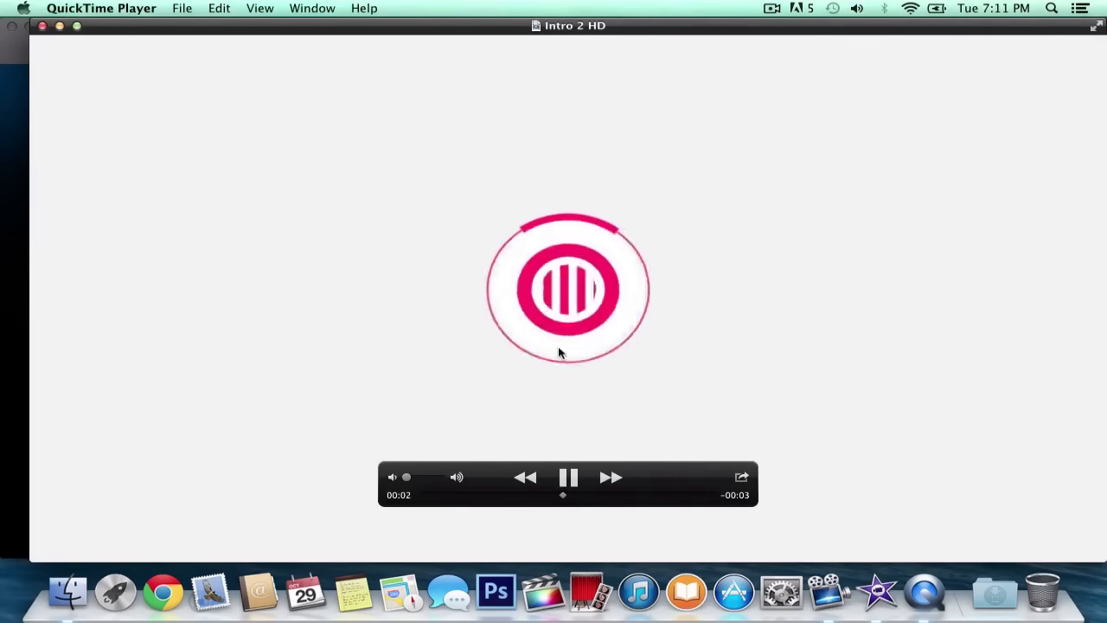
{"action": "key", "text": "super+q"}
Step: Play the Intro 2 HD movie from the Theater and exit the full-screen playback
{"action": "left_click", "coordinate": [346, 214]}
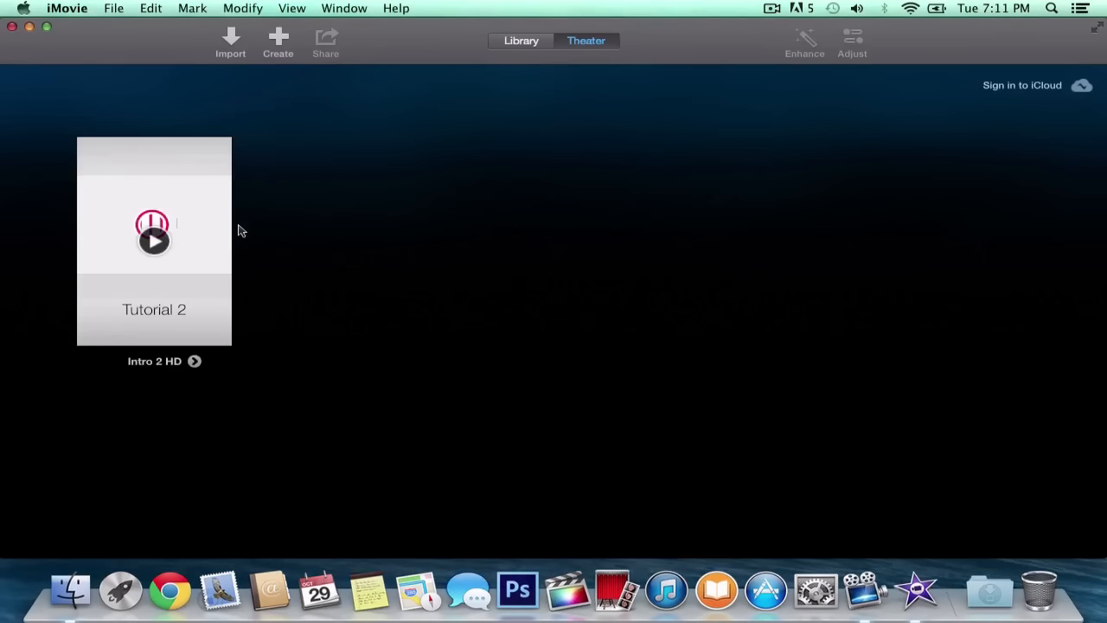
{"action": "mouse_move", "coordinate": [141, 340]}
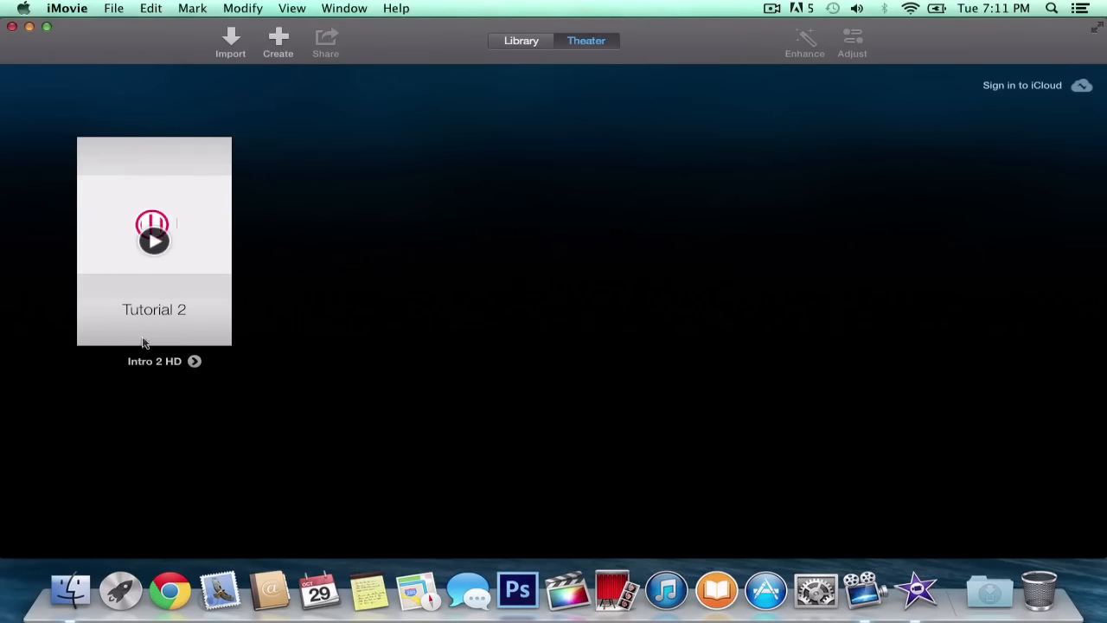
{"action": "left_click", "coordinate": [154, 243]}
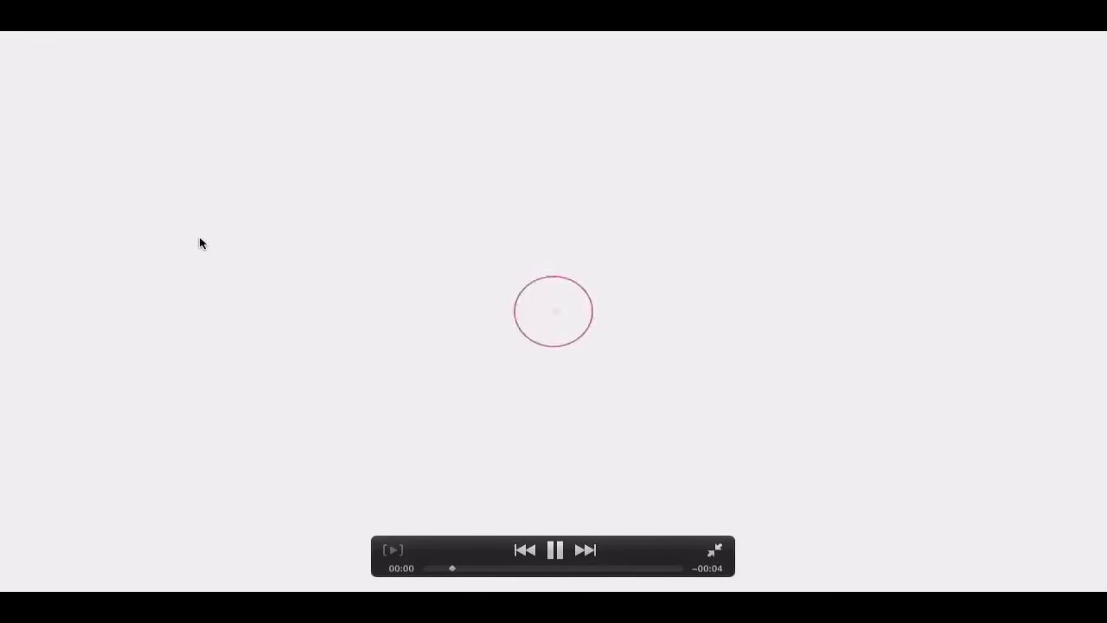
{"action": "key", "text": "Escape"}
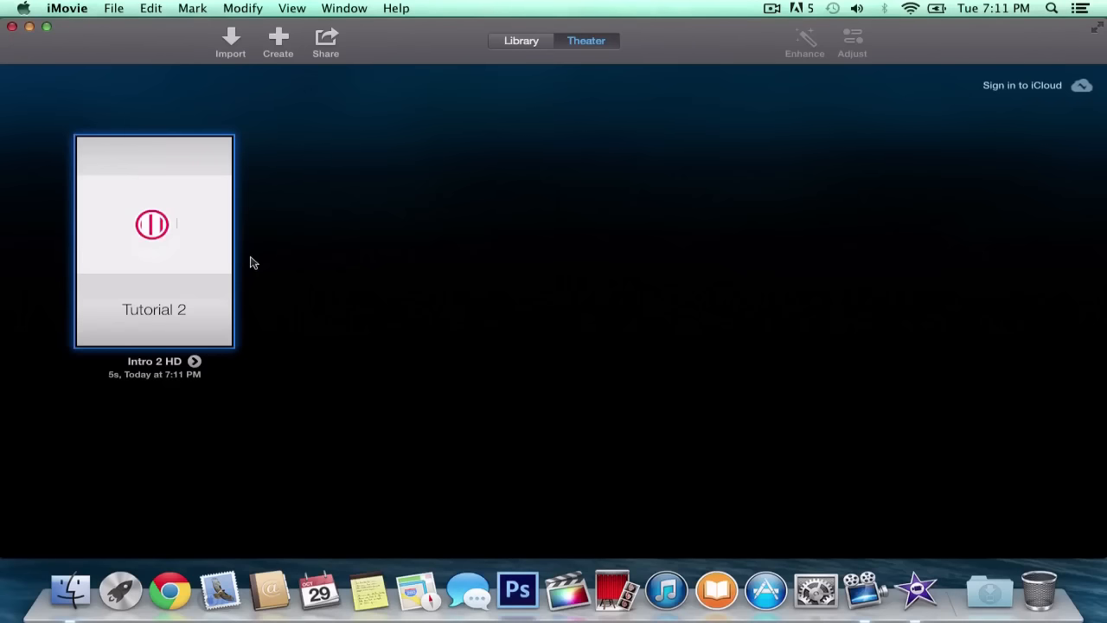
Step: Reveal the Intro 2 HD movie from the Theater in its library event
{"action": "mouse_move", "coordinate": [243, 358]}
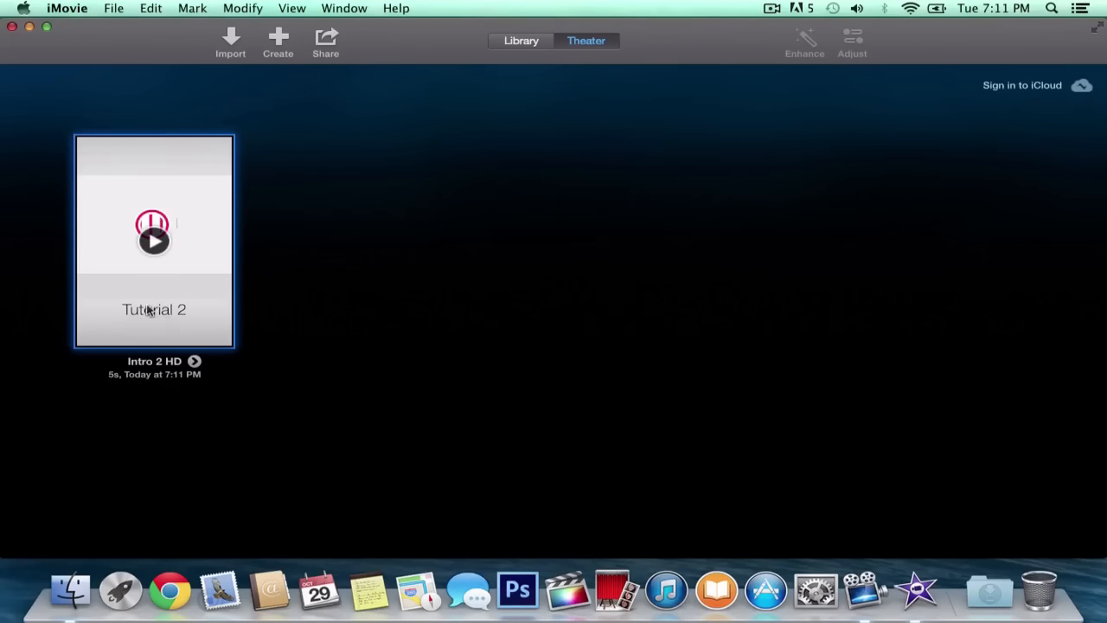
{"action": "left_click", "coordinate": [195, 362]}
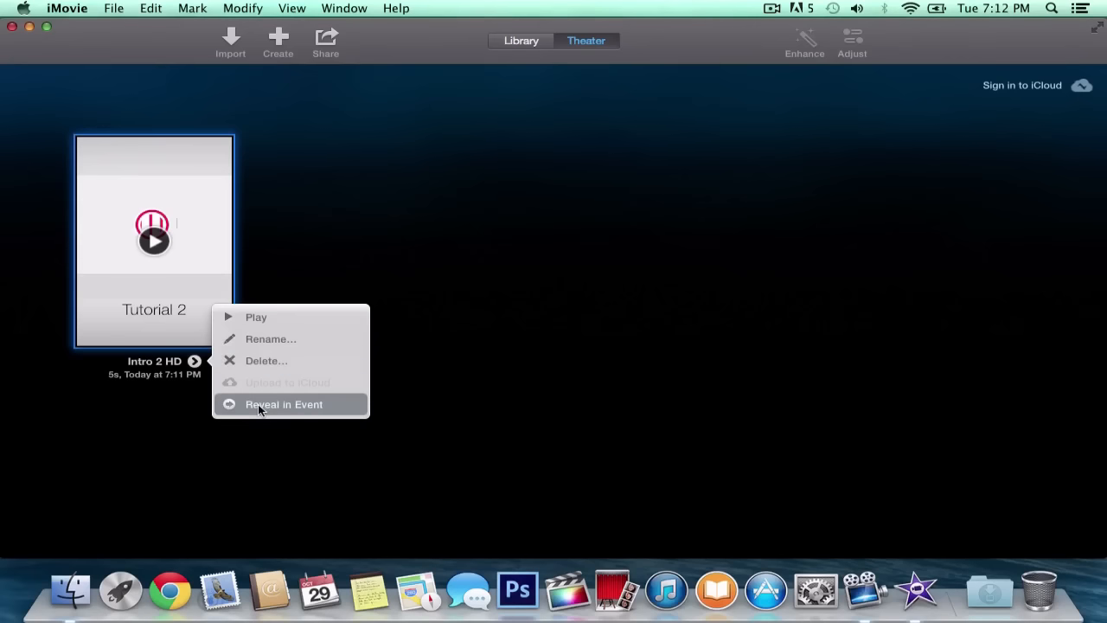
{"action": "left_click", "coordinate": [289, 404]}
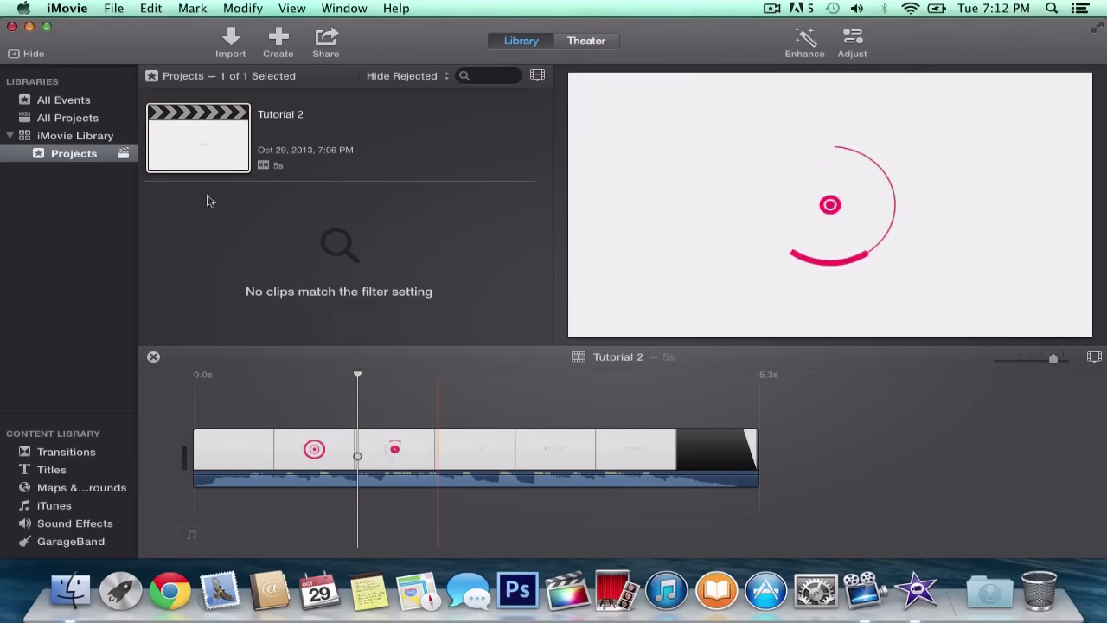
Step: Minimize the project window to check the exported Intro 2 HD.mp4 on the desktop, and restore the window
{"action": "left_click", "coordinate": [26, 26]}
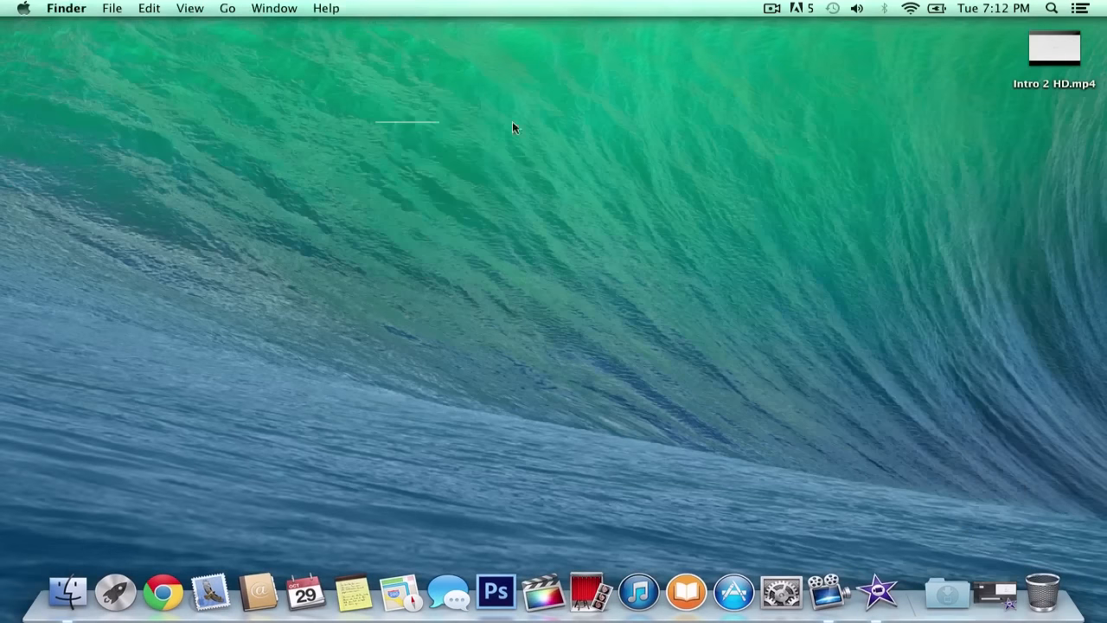
{"action": "left_click_drag", "start_coordinate": [1091, 141], "coordinate": [998, 53]}
{"action": "left_click", "coordinate": [877, 592]}
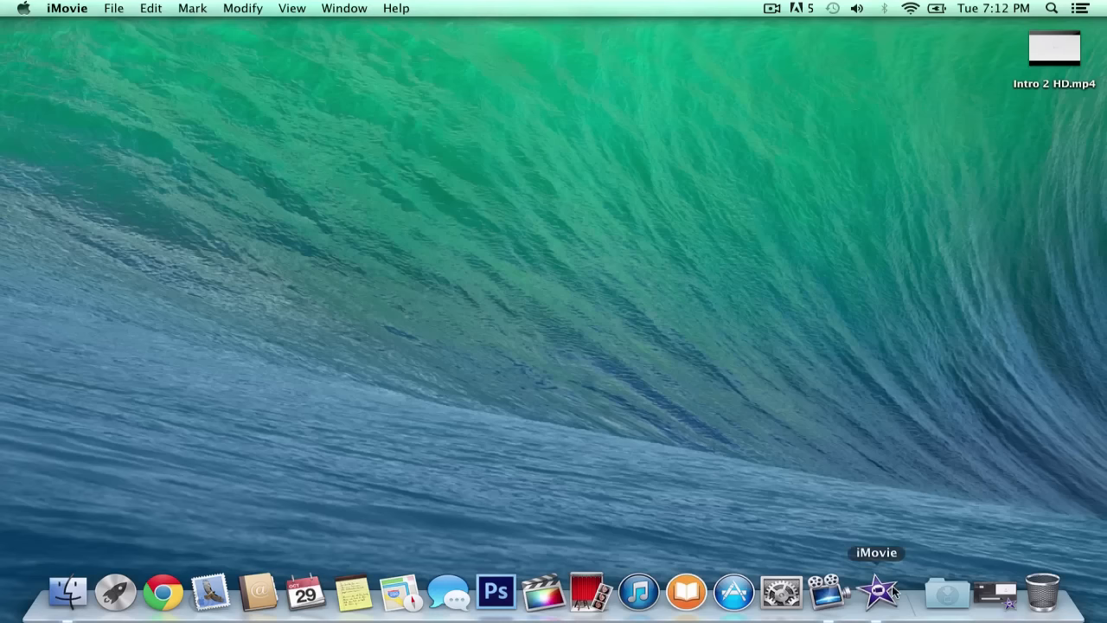
{"action": "left_click", "coordinate": [986, 593]}
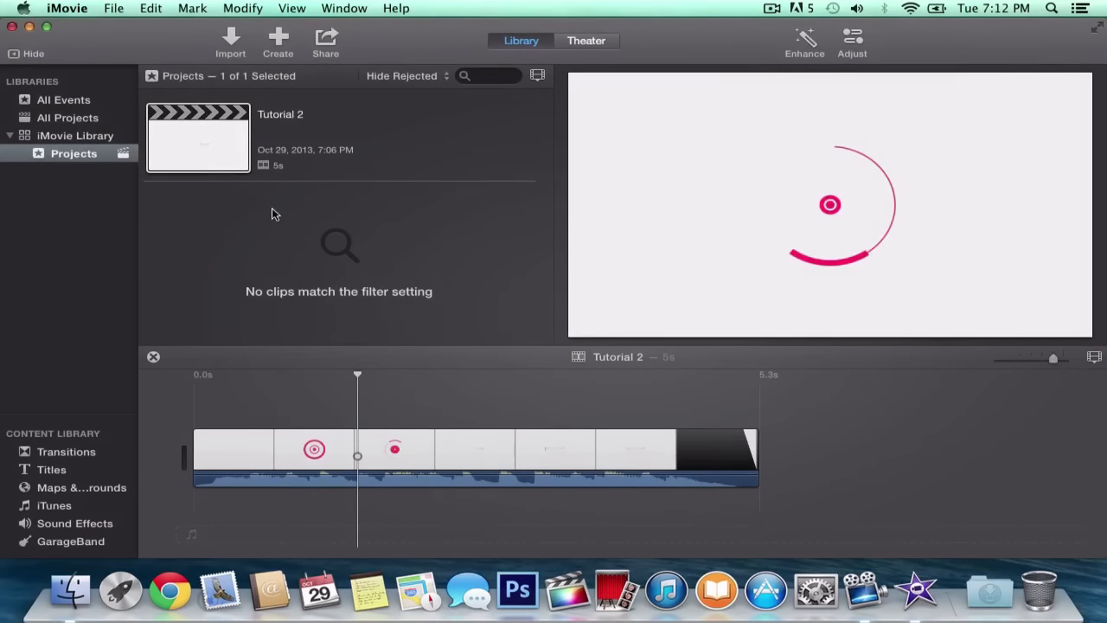
Step: Move the playhead to just before the middle of the Tutorial 2 clip and select the Soft Edge title style
{"action": "left_click", "coordinate": [439, 389]}
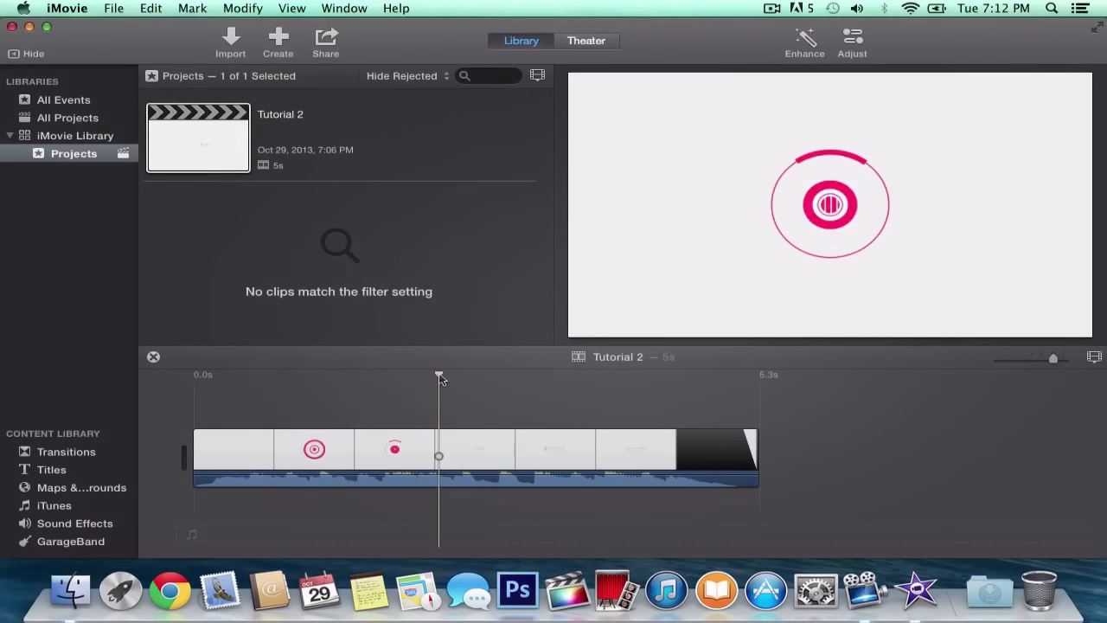
{"action": "left_click", "coordinate": [69, 472]}
{"action": "scroll", "coordinate": [387, 253], "scroll_direction": "down", "scroll_amount": 5}
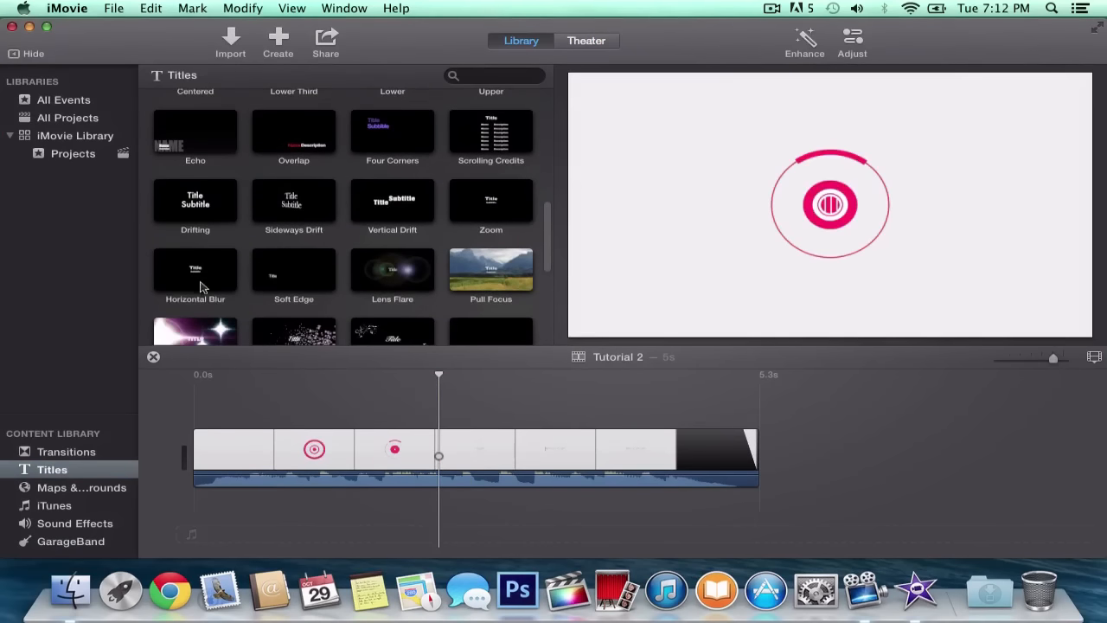
{"action": "left_click", "coordinate": [294, 271]}
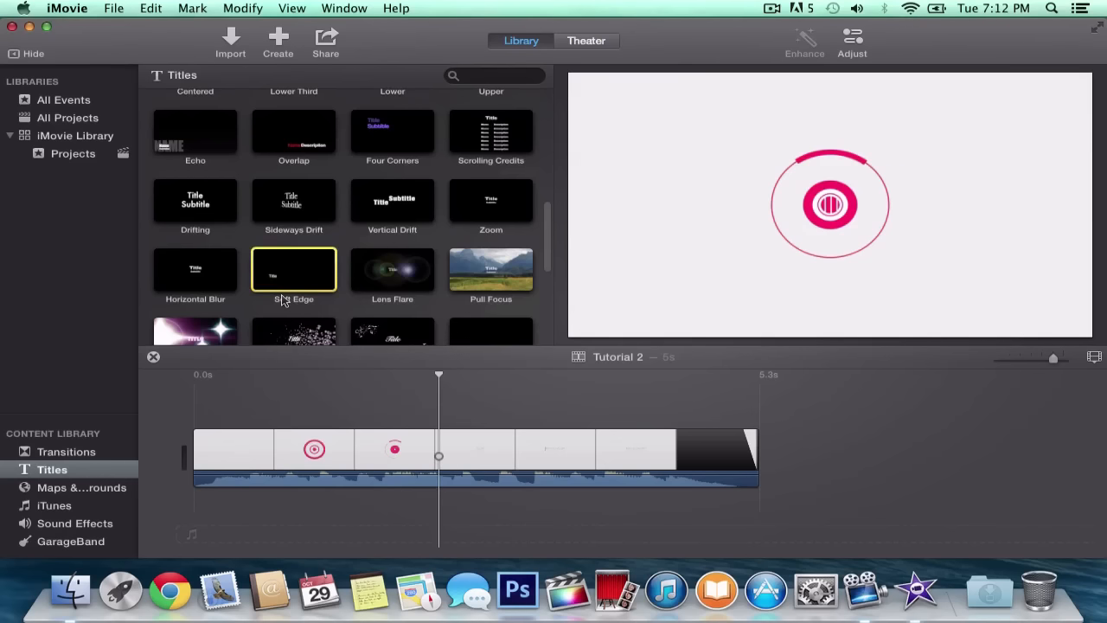
Step: Add the Soft Edge title above the Tutorial 2 clip, starting shortly after the clip's beginning, and play it back
{"action": "left_click_drag", "start_coordinate": [282, 298], "coordinate": [239, 419]}
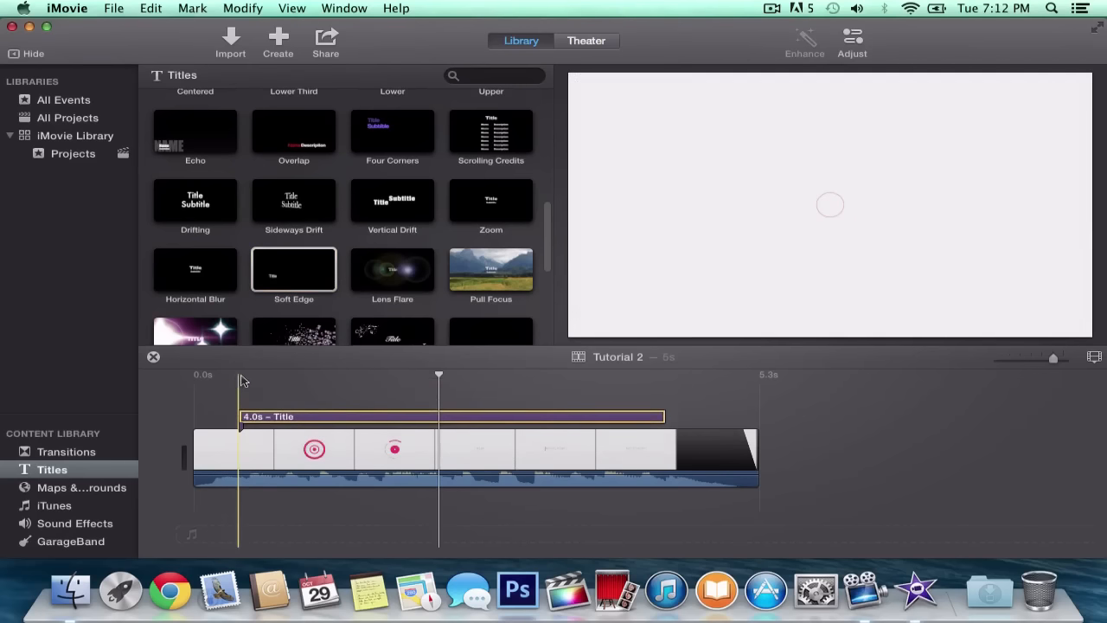
{"action": "left_click", "coordinate": [235, 384]}
{"action": "key", "text": "space"}
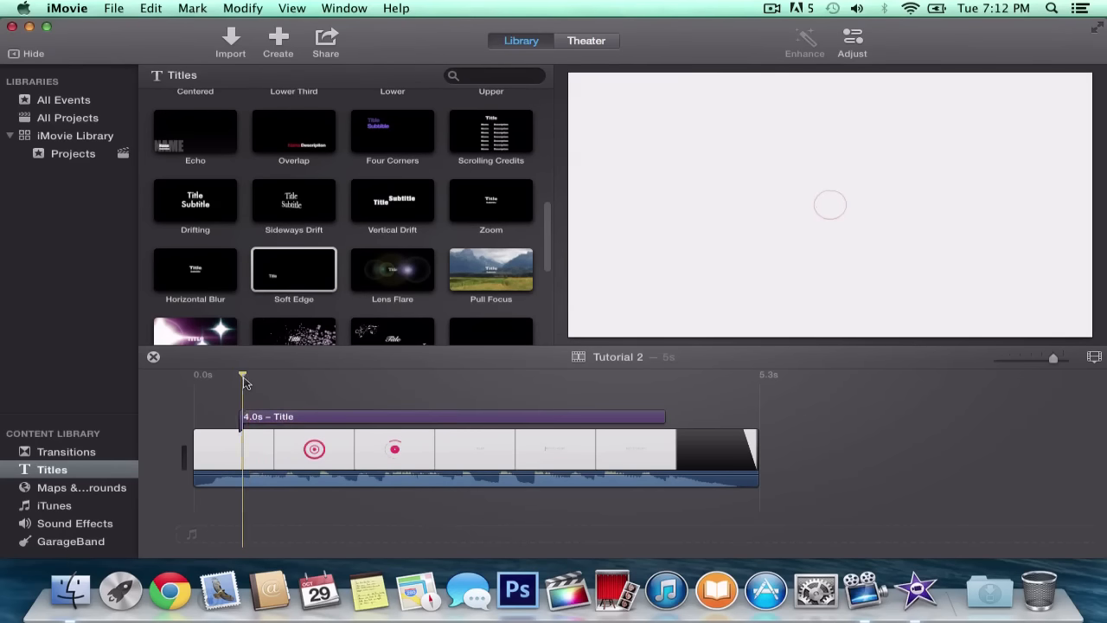
{"action": "key", "text": "space"}
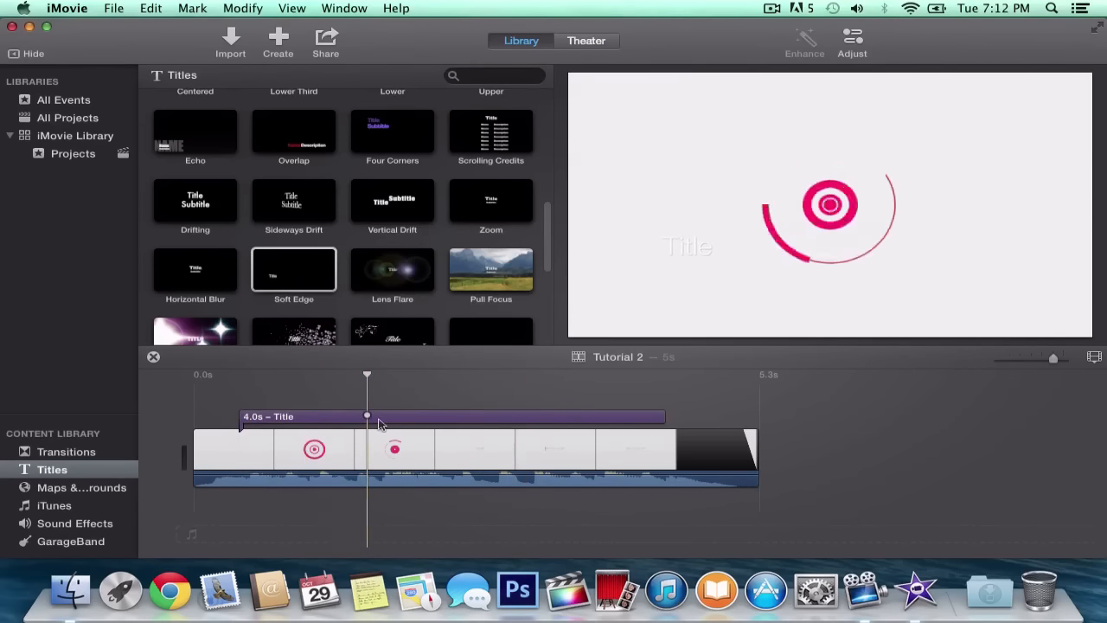
Step: Try to change the title's text color to black from the preview
{"action": "left_click", "coordinate": [854, 41]}
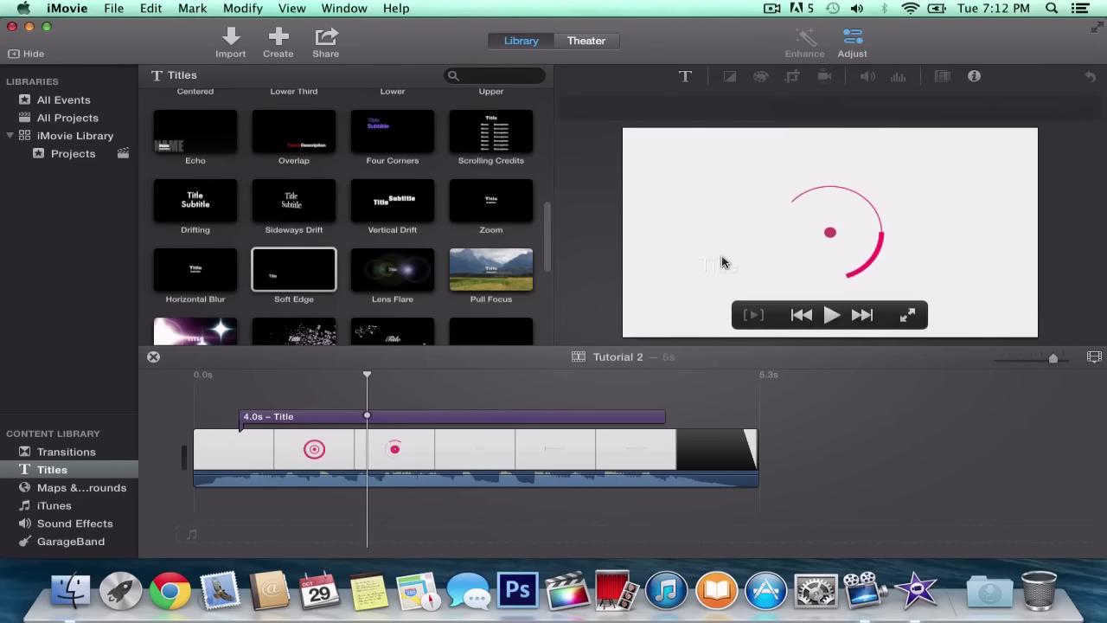
{"action": "double_click", "coordinate": [717, 268]}
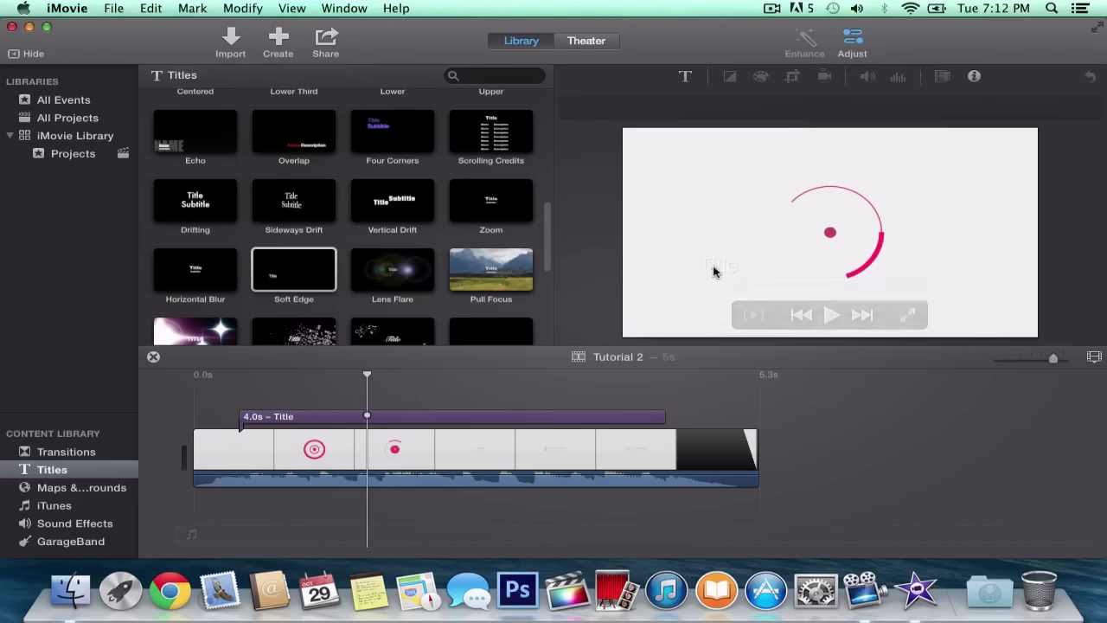
{"action": "left_click", "coordinate": [1002, 108]}
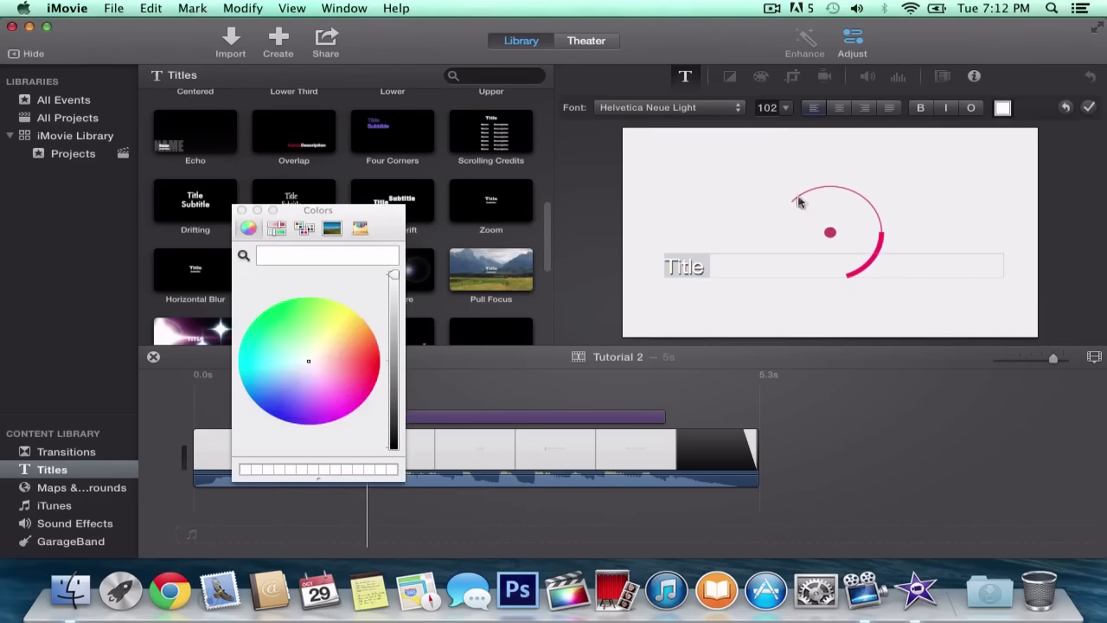
{"action": "left_click_drag", "start_coordinate": [394, 275], "coordinate": [394, 447]}
{"action": "left_click", "coordinate": [242, 210]}
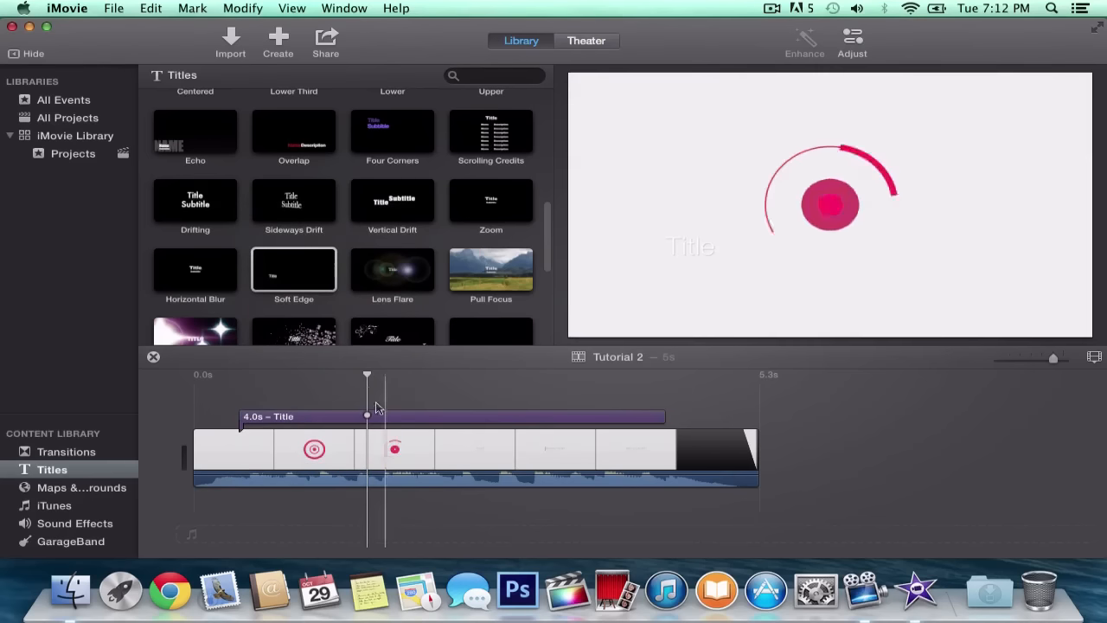
Step: Select the title in the timeline and set its text color to black
{"action": "left_click", "coordinate": [376, 417]}
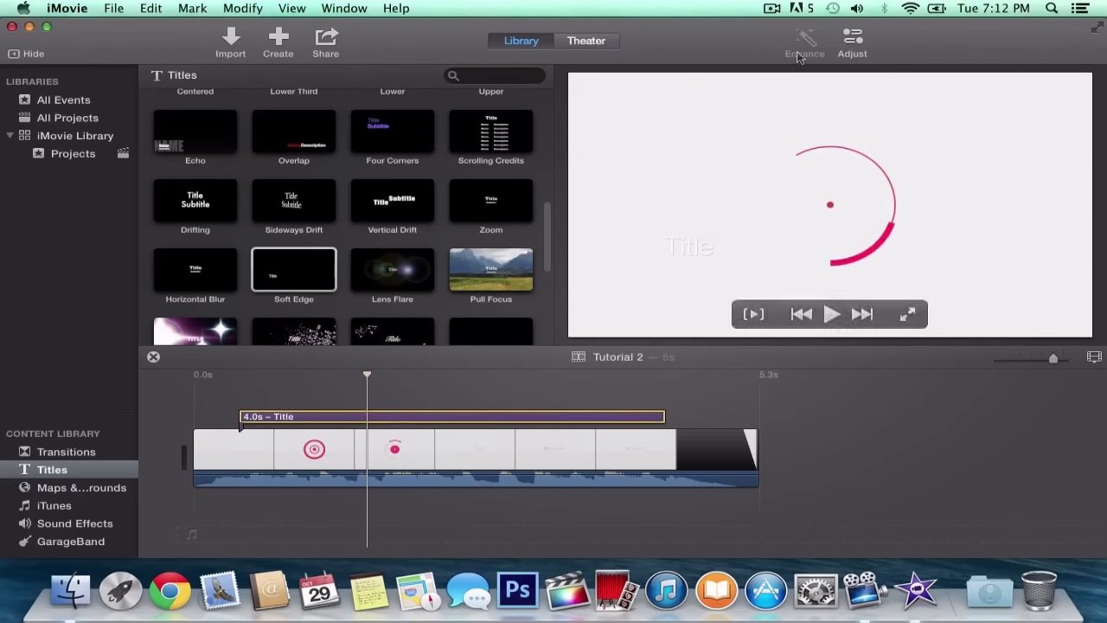
{"action": "left_click", "coordinate": [852, 39]}
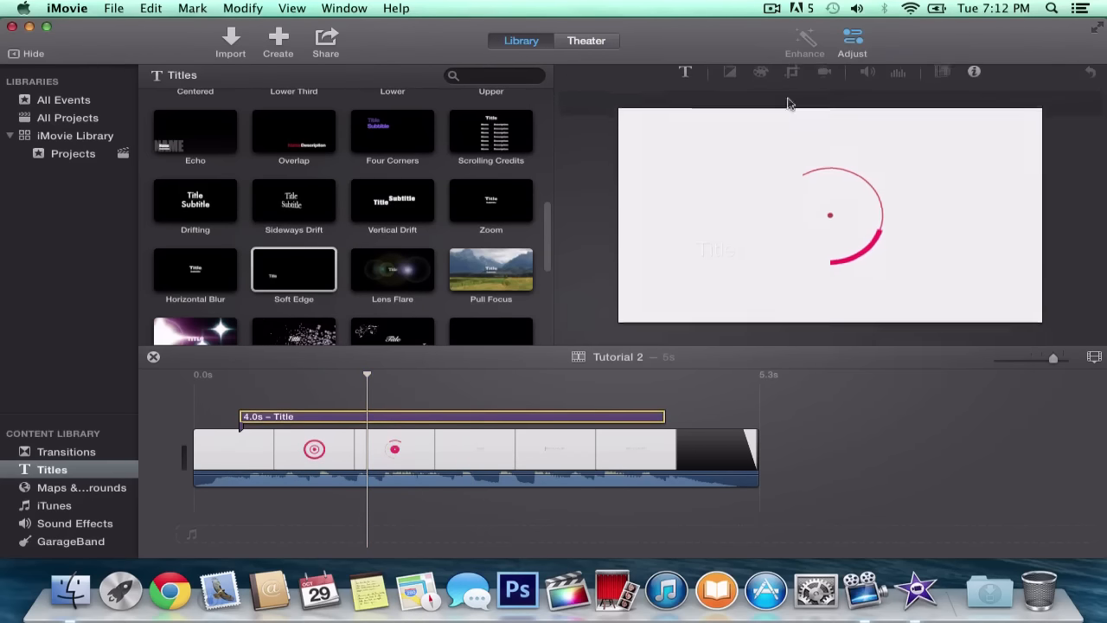
{"action": "double_click", "coordinate": [712, 264]}
{"action": "left_click", "coordinate": [1003, 108]}
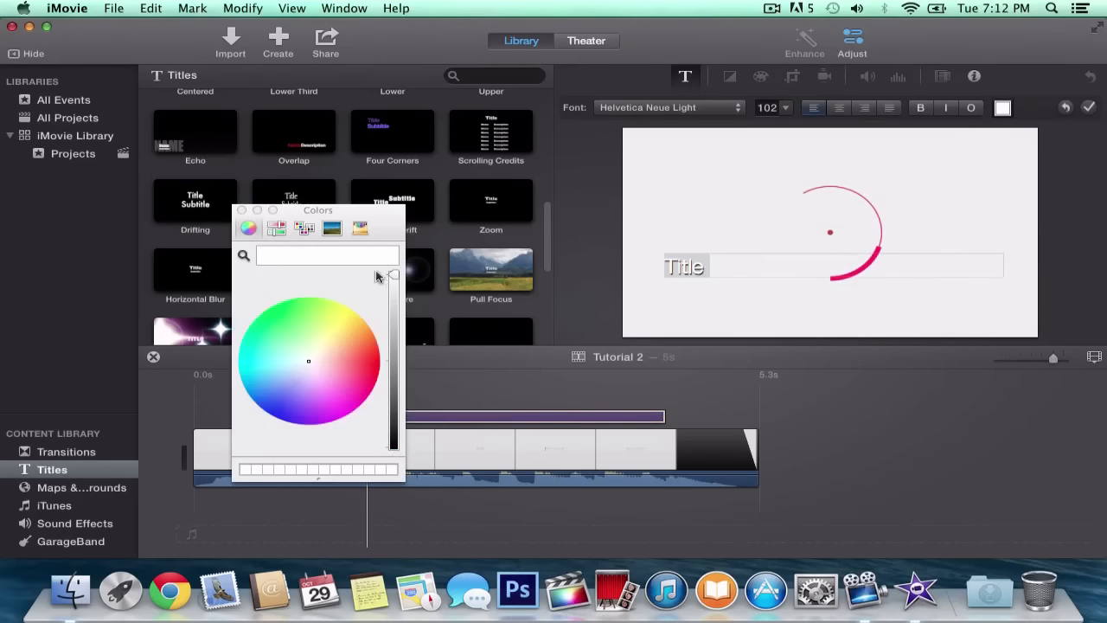
{"action": "left_click_drag", "start_coordinate": [395, 277], "coordinate": [394, 447]}
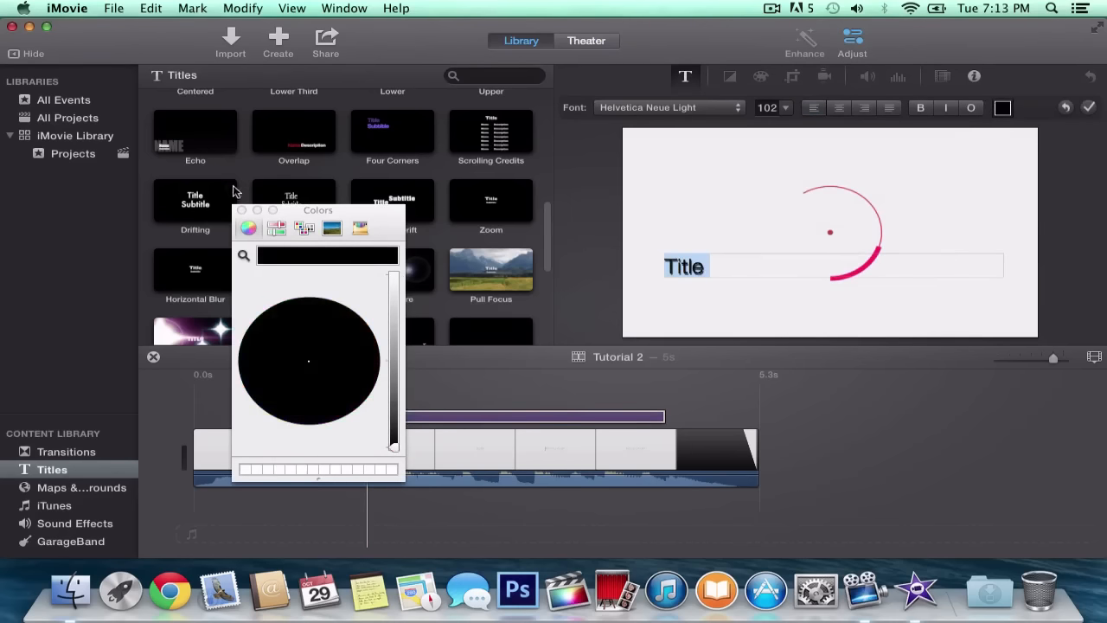
{"action": "left_click", "coordinate": [242, 210]}
Step: Set the title text's font size to 212
{"action": "left_click", "coordinate": [789, 107]}
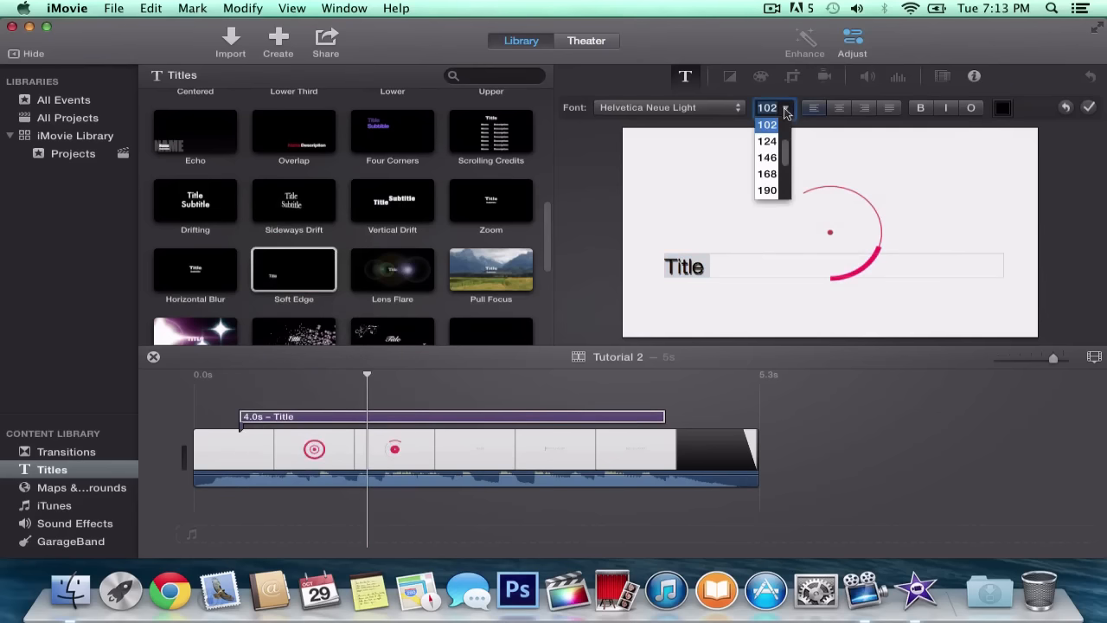
{"action": "scroll", "coordinate": [786, 155], "scroll_direction": "down", "scroll_amount": 3}
{"action": "left_click", "coordinate": [783, 166]}
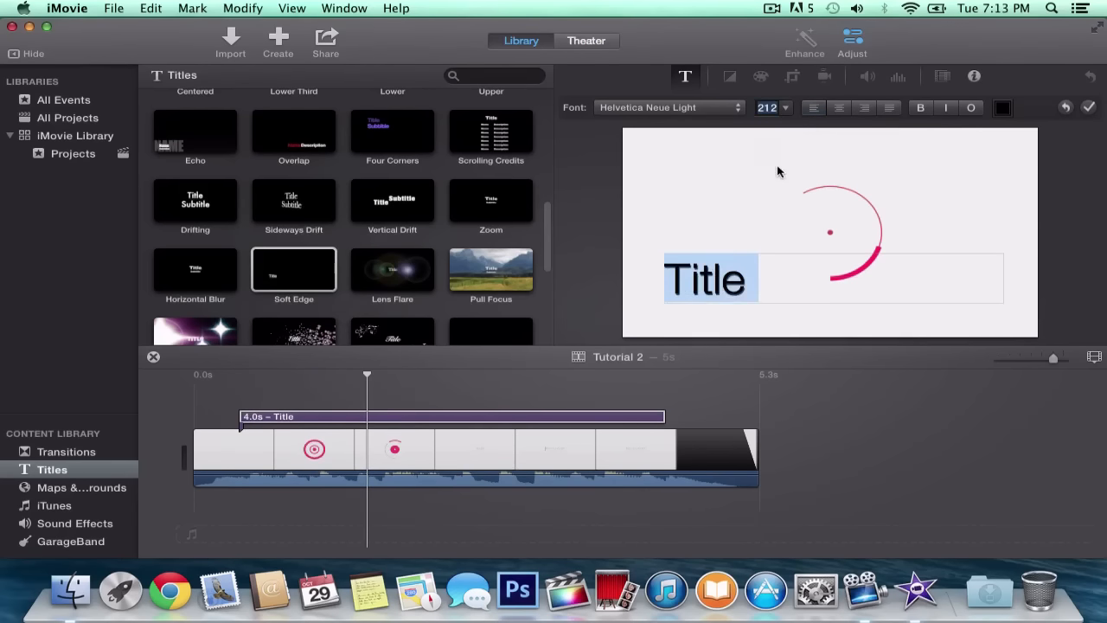
Step: Change the title's font to TYPOGRAPH PRO Light from the full font collection
{"action": "left_click", "coordinate": [714, 107]}
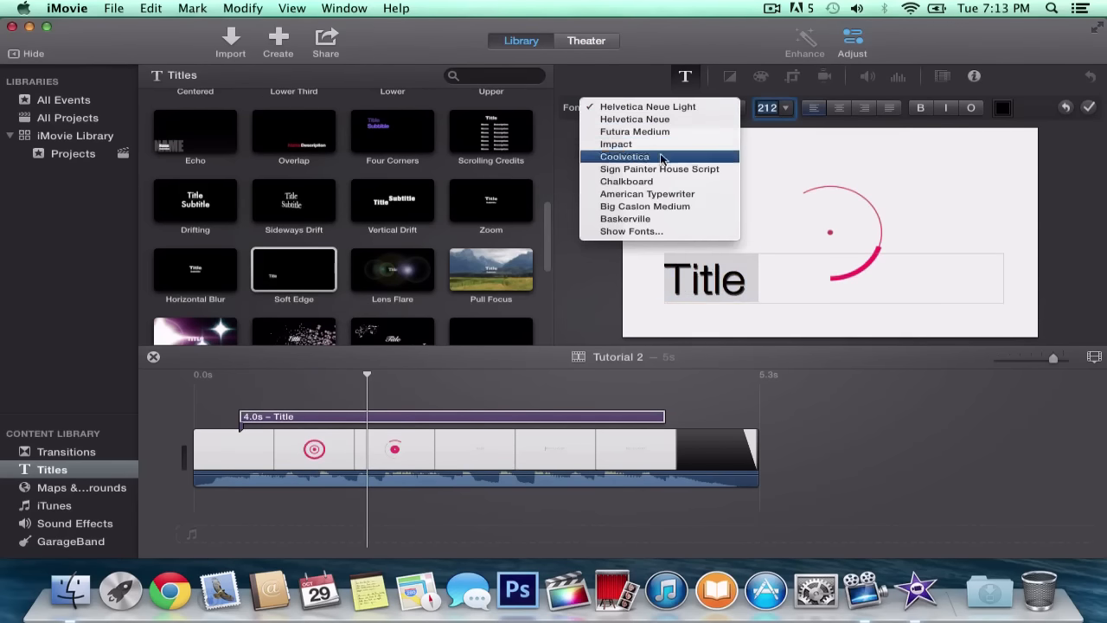
{"action": "left_click", "coordinate": [621, 234]}
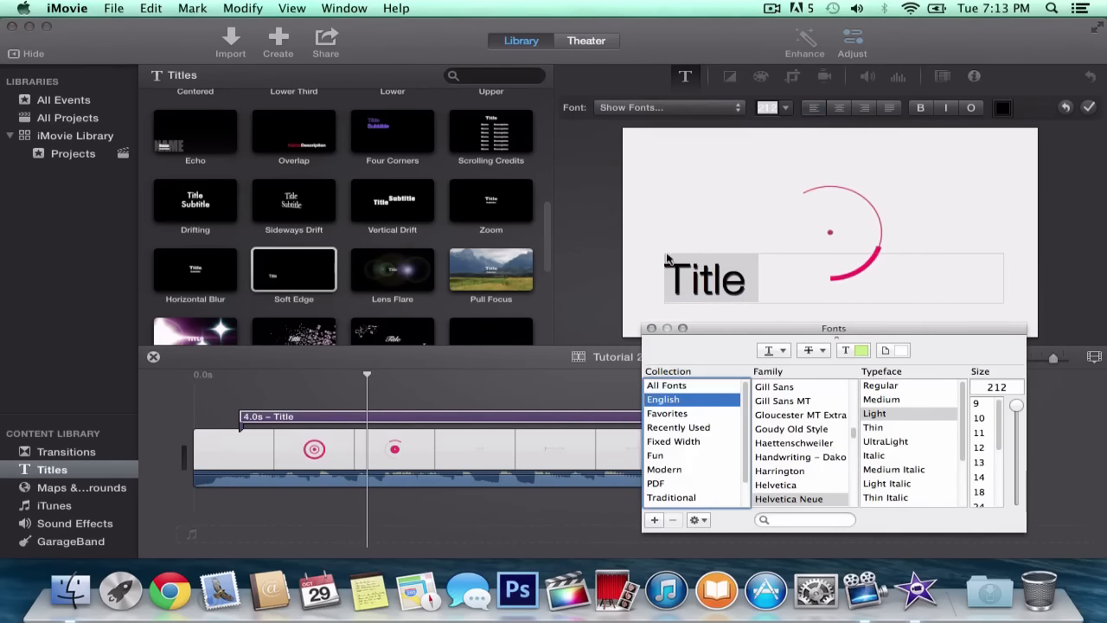
{"action": "left_click_drag", "start_coordinate": [789, 333], "coordinate": [772, 334]}
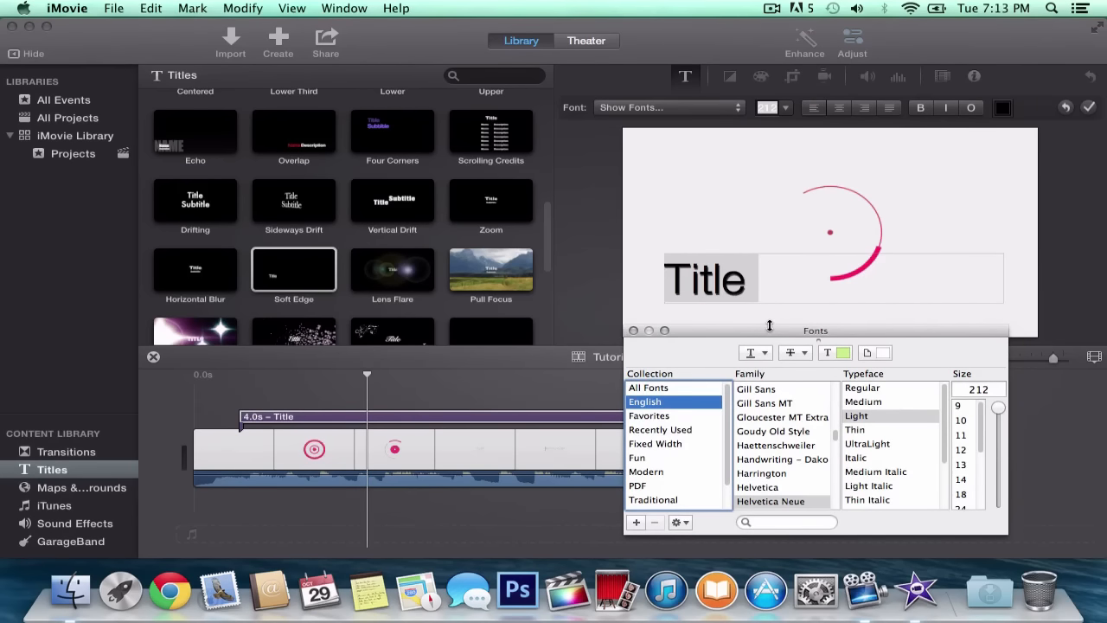
{"action": "scroll", "coordinate": [863, 452], "scroll_direction": "down", "scroll_amount": 1}
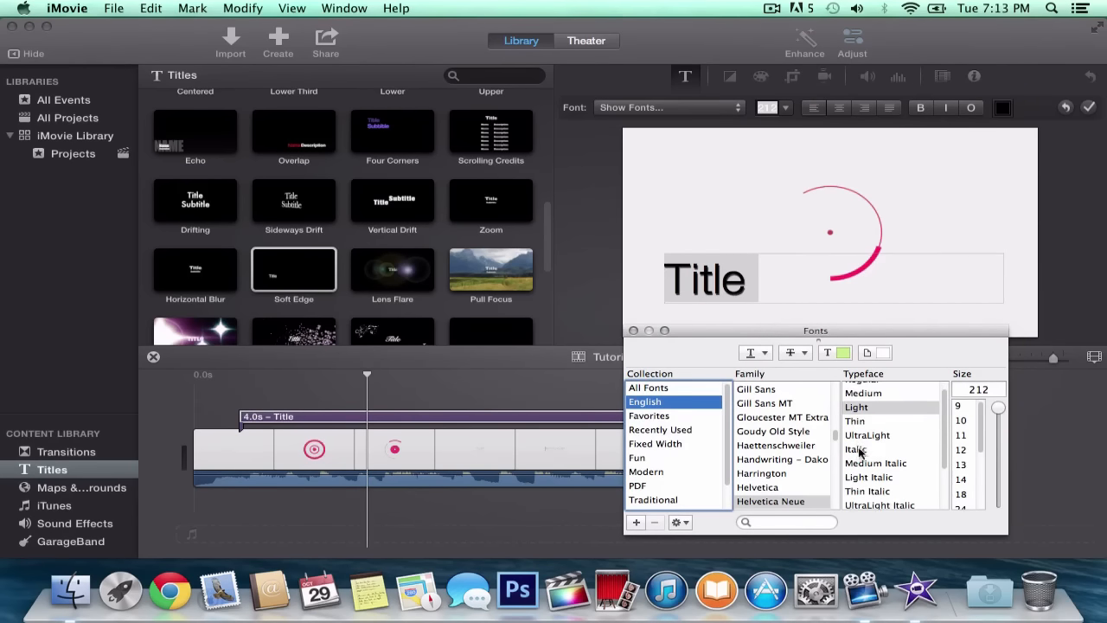
{"action": "scroll", "coordinate": [757, 451], "scroll_direction": "down", "scroll_amount": 3}
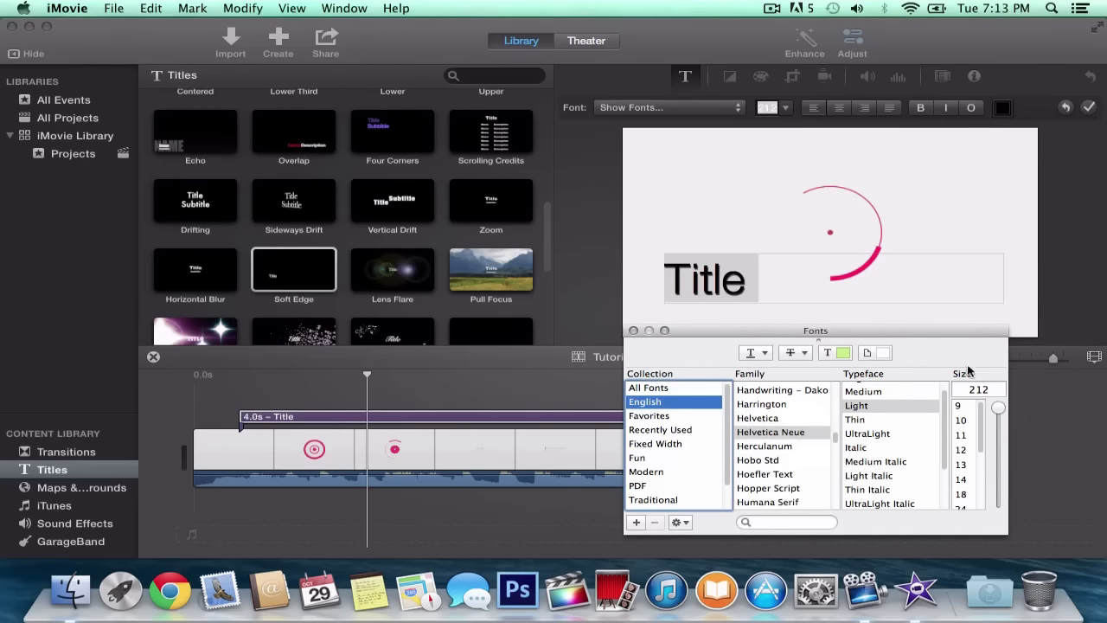
{"action": "scroll", "coordinate": [784, 417], "scroll_direction": "down", "scroll_amount": 10}
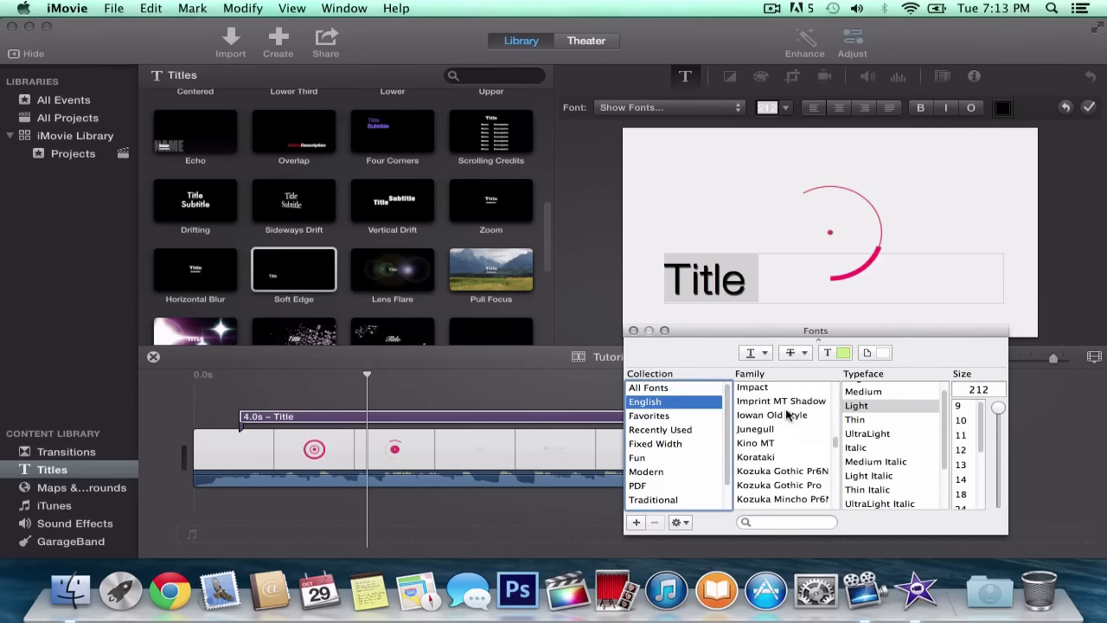
{"action": "scroll", "coordinate": [784, 432], "scroll_direction": "down", "scroll_amount": 15}
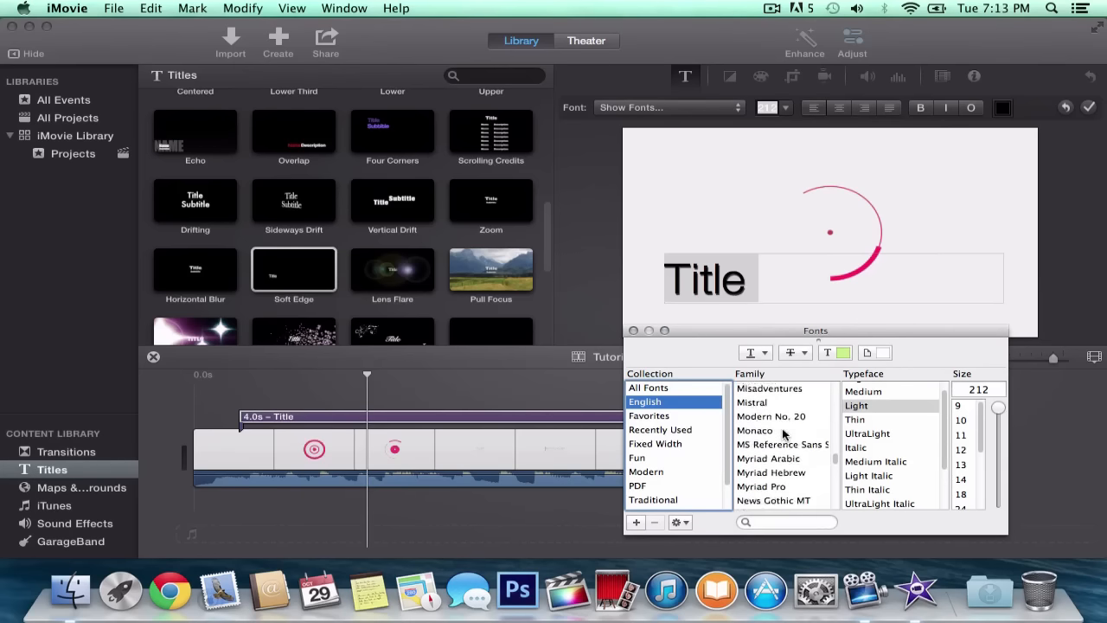
{"action": "scroll", "coordinate": [784, 433], "scroll_direction": "down", "scroll_amount": 15}
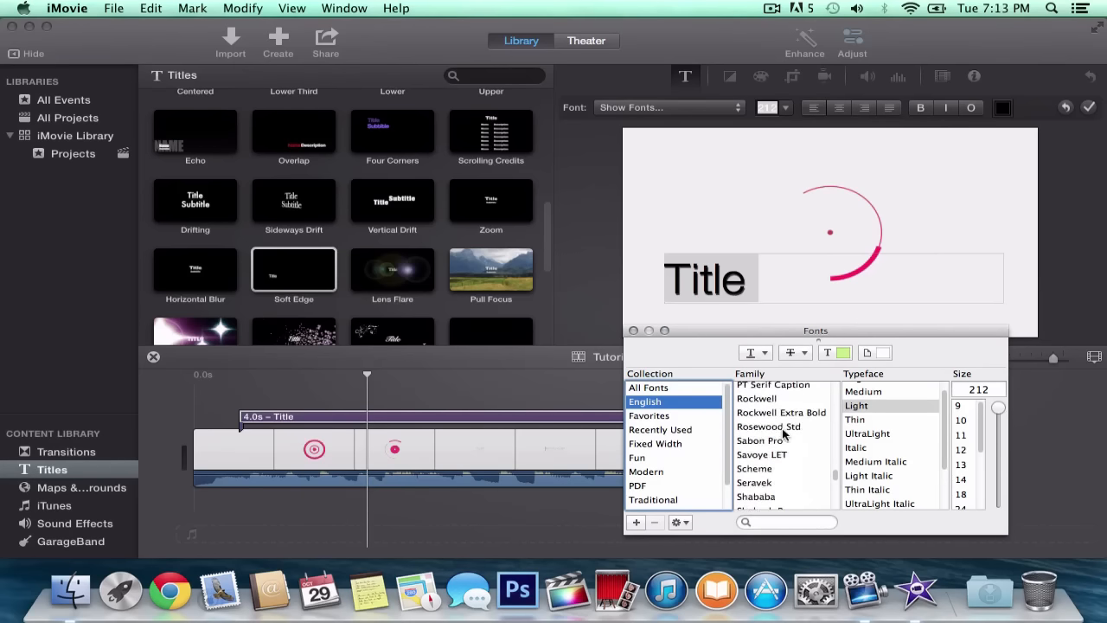
{"action": "scroll", "coordinate": [784, 433], "scroll_direction": "down", "scroll_amount": 15}
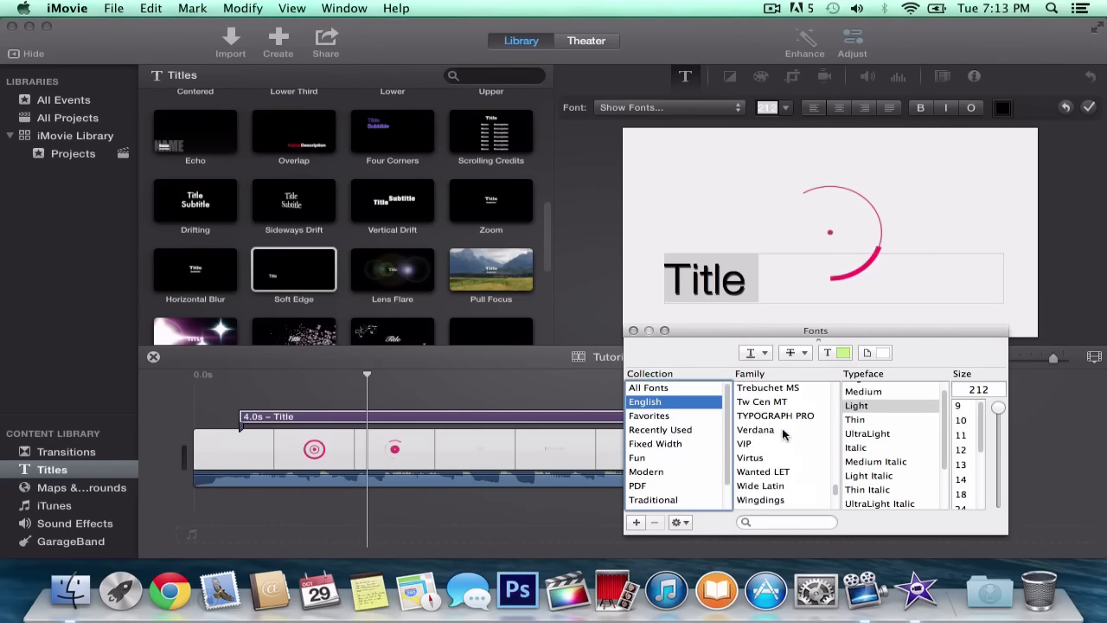
{"action": "left_click", "coordinate": [779, 417]}
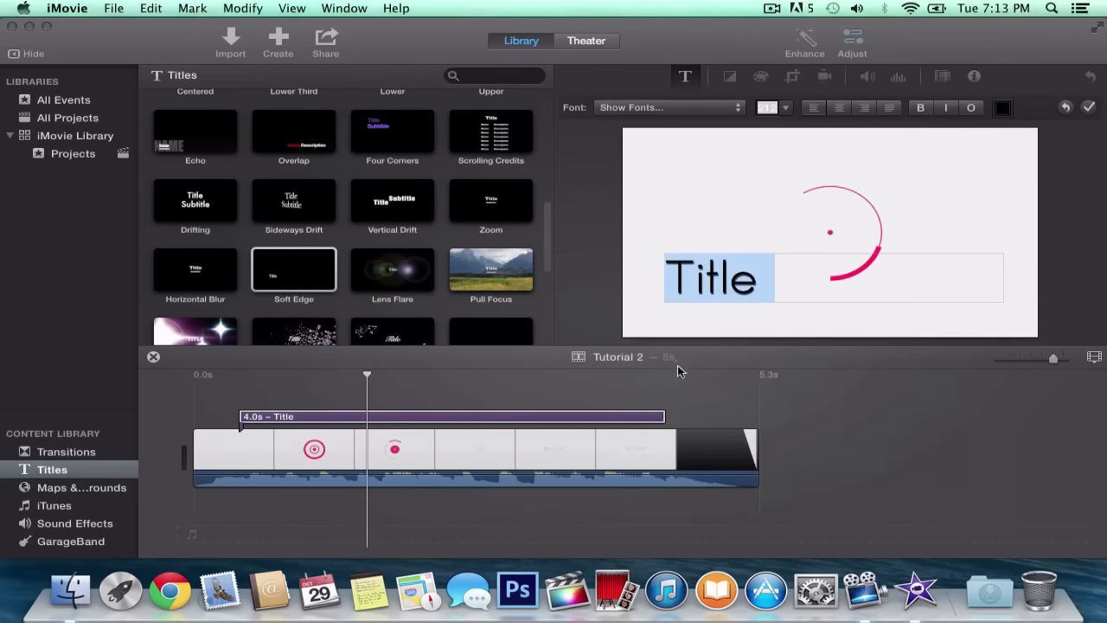
{"action": "left_click", "coordinate": [633, 330]}
{"action": "left_click", "coordinate": [699, 115]}
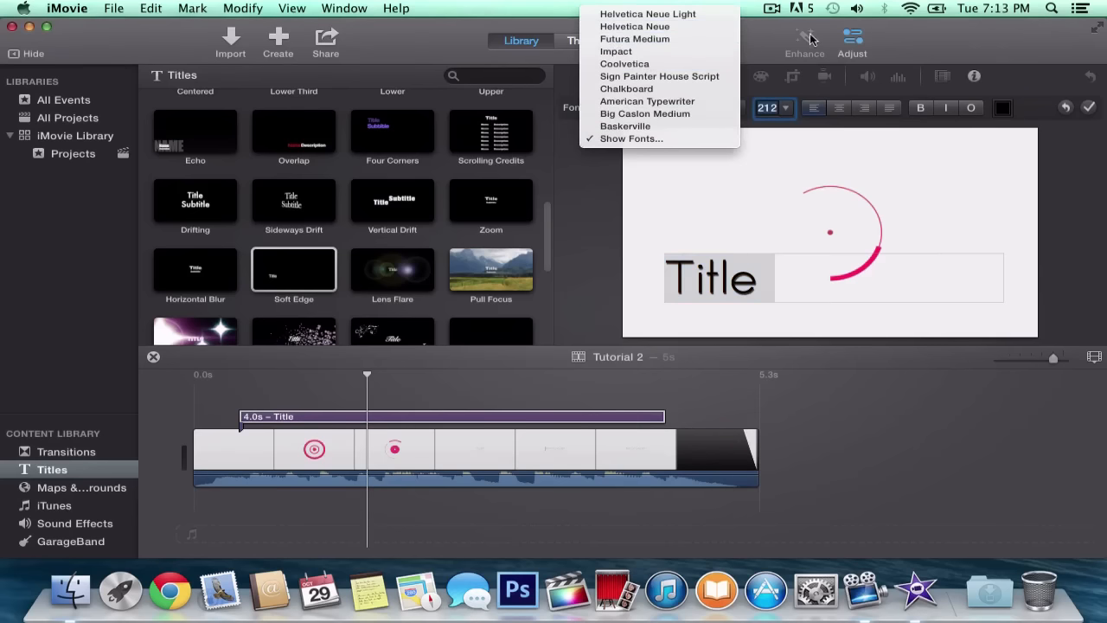
{"action": "left_click", "coordinate": [747, 141]}
Step: Try shifting the title text toward the middle with leading spaces, and remove those spaces again
{"action": "left_click", "coordinate": [791, 272]}
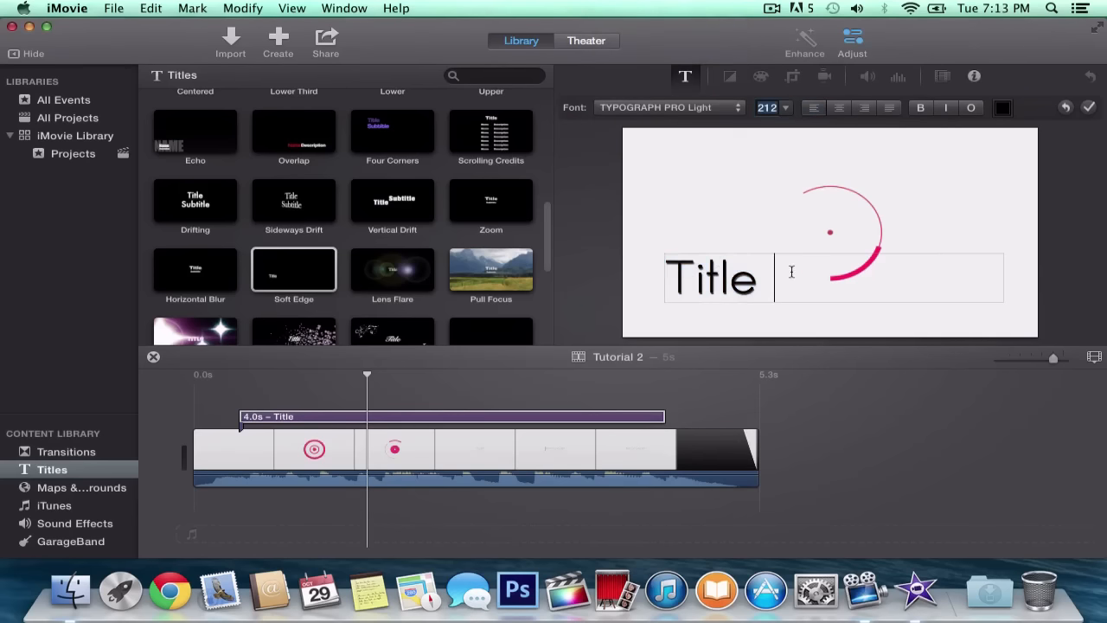
{"action": "left_click_drag", "start_coordinate": [832, 266], "coordinate": [696, 270]}
{"action": "left_click_drag", "start_coordinate": [942, 269], "coordinate": [664, 277]}
{"action": "left_click", "coordinate": [829, 283]}
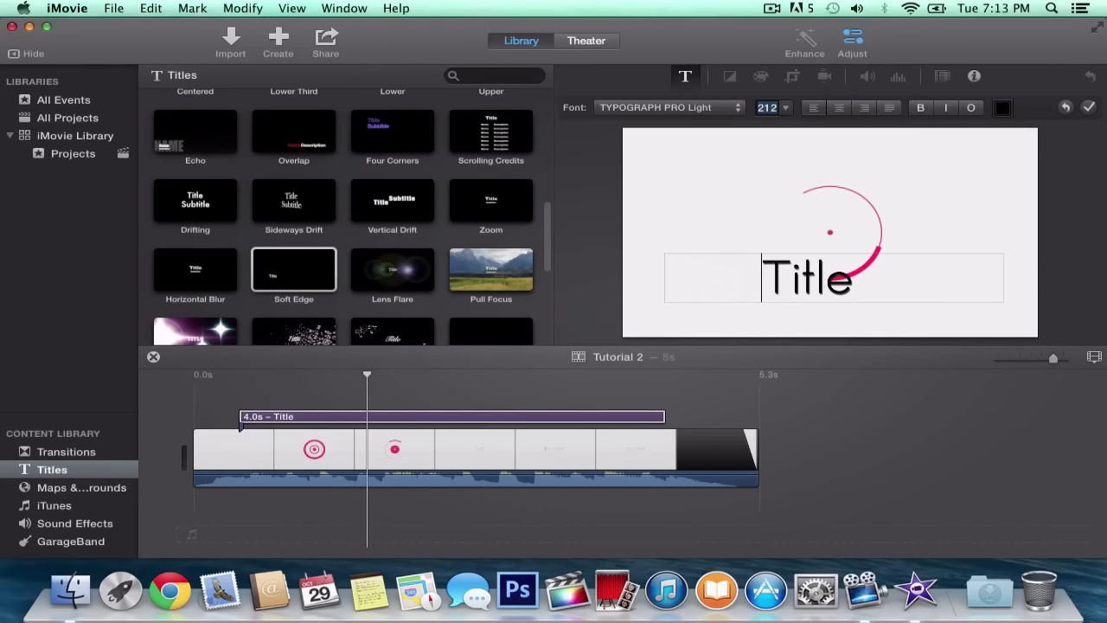
{"action": "key", "text": "BackSpace"}
{"action": "key", "text": "BackSpace"}
{"action": "key", "text": "BackSpace"}
{"action": "key", "text": "BackSpace"}
{"action": "key", "text": "BackSpace"}
{"action": "key", "text": "BackSpace"}
{"action": "key", "text": "BackSpace"}
{"action": "key", "text": "BackSpace"}
{"action": "key", "text": "BackSpace"}
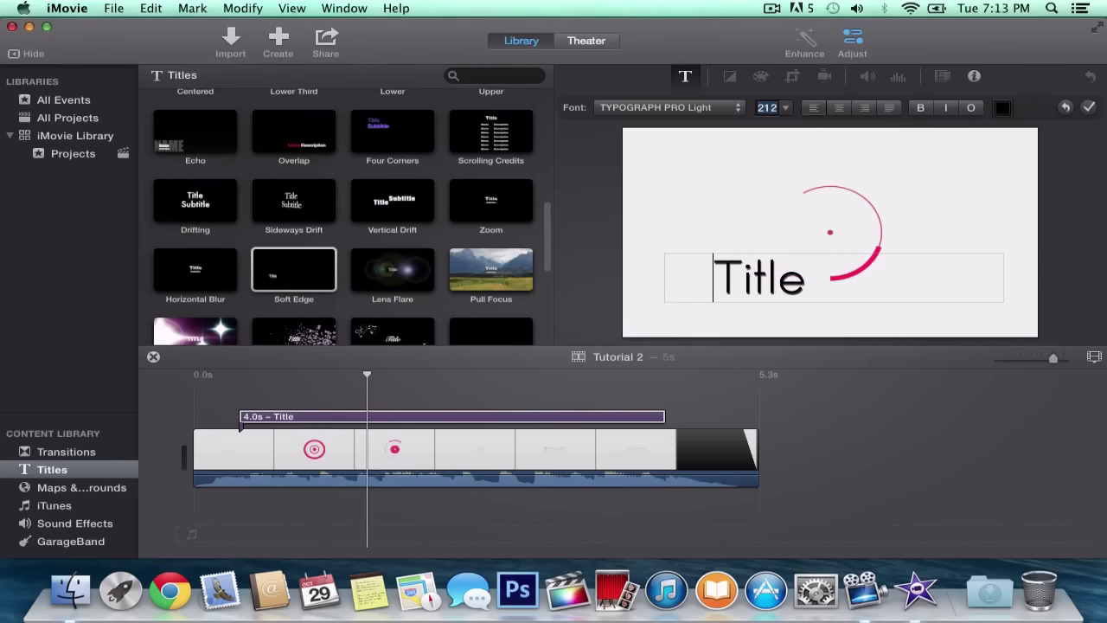
{"action": "left_click", "coordinate": [703, 209]}
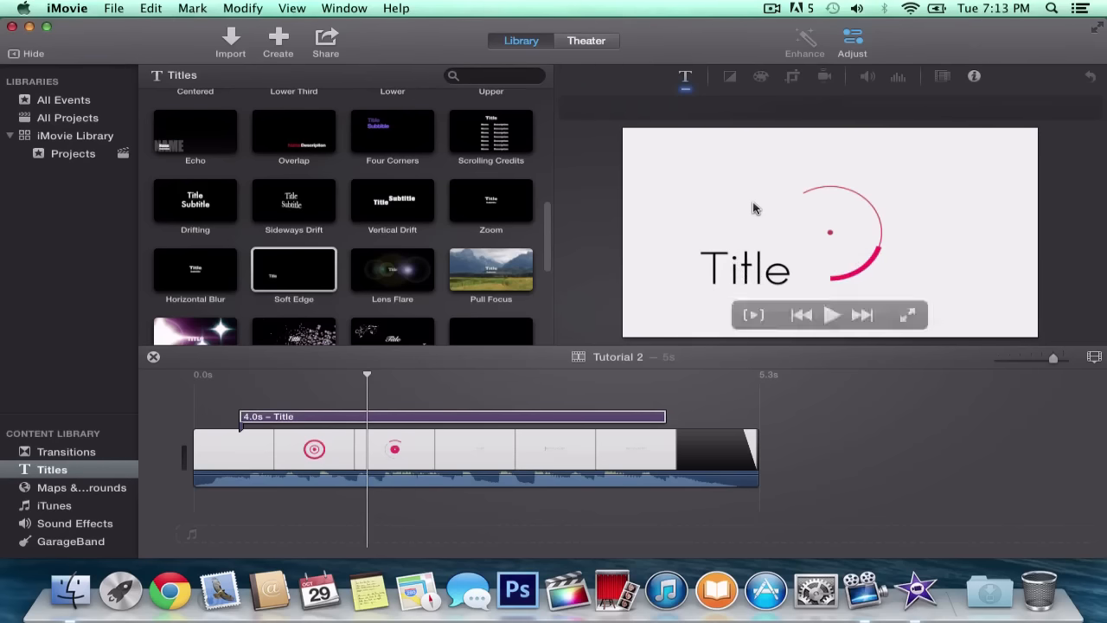
Step: Try center and right alignment on the title text, and apply the title with left alignment restored
{"action": "left_click", "coordinate": [674, 74]}
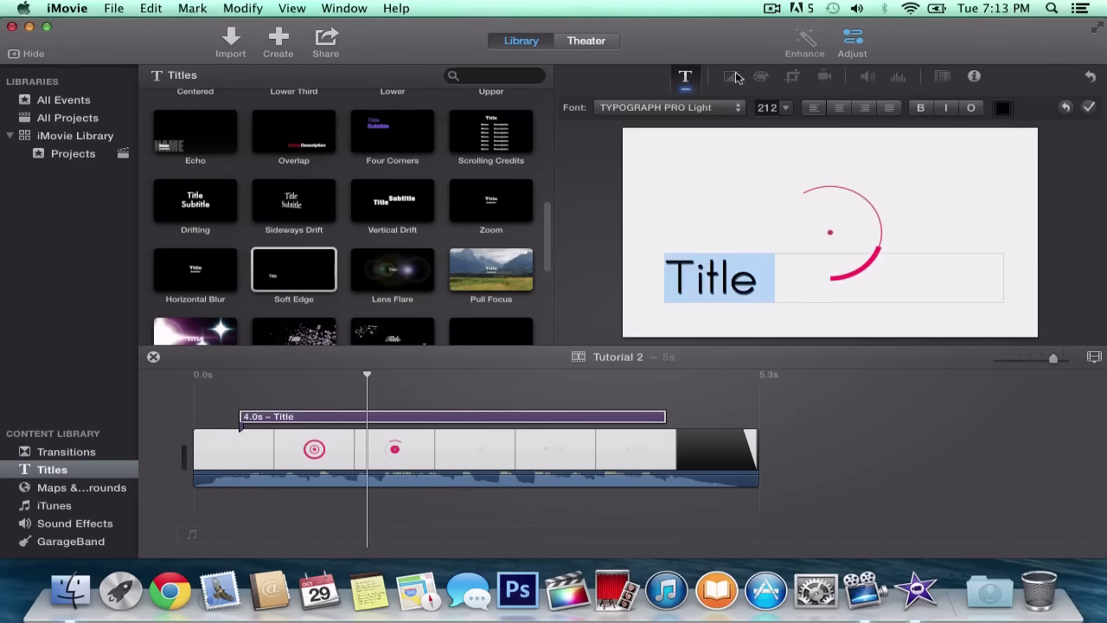
{"action": "left_click", "coordinate": [838, 108]}
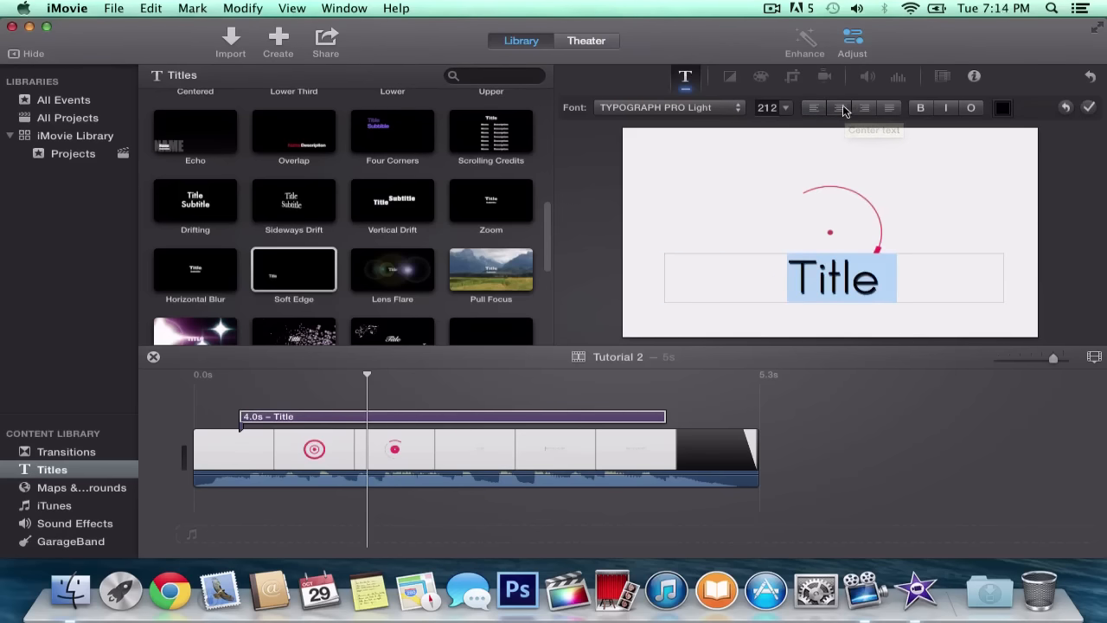
{"action": "left_click", "coordinate": [864, 108]}
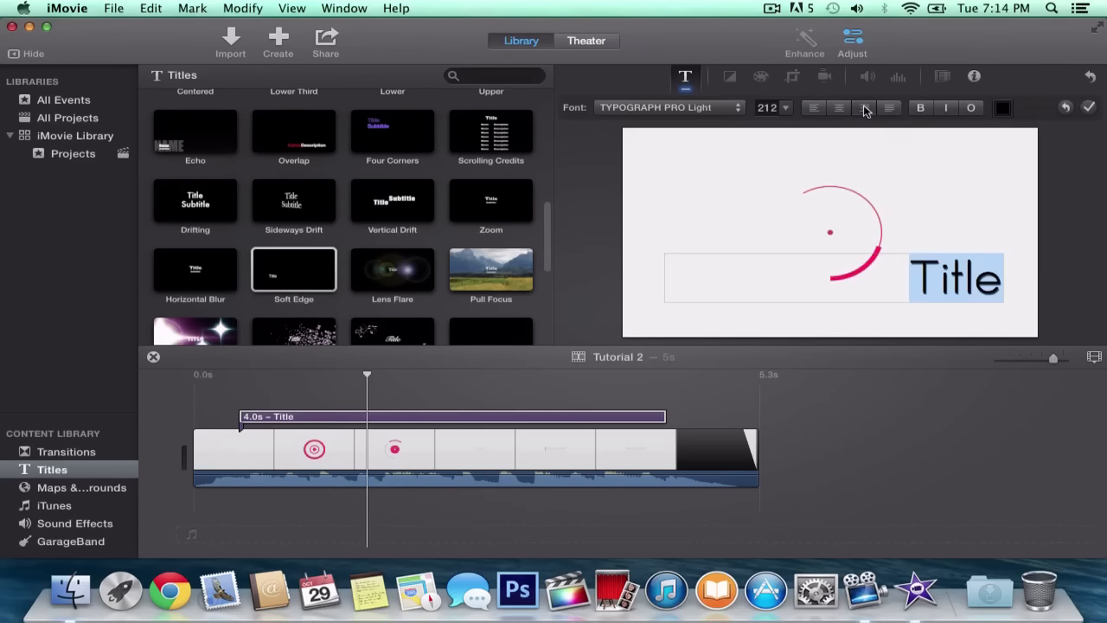
{"action": "left_click", "coordinate": [814, 108]}
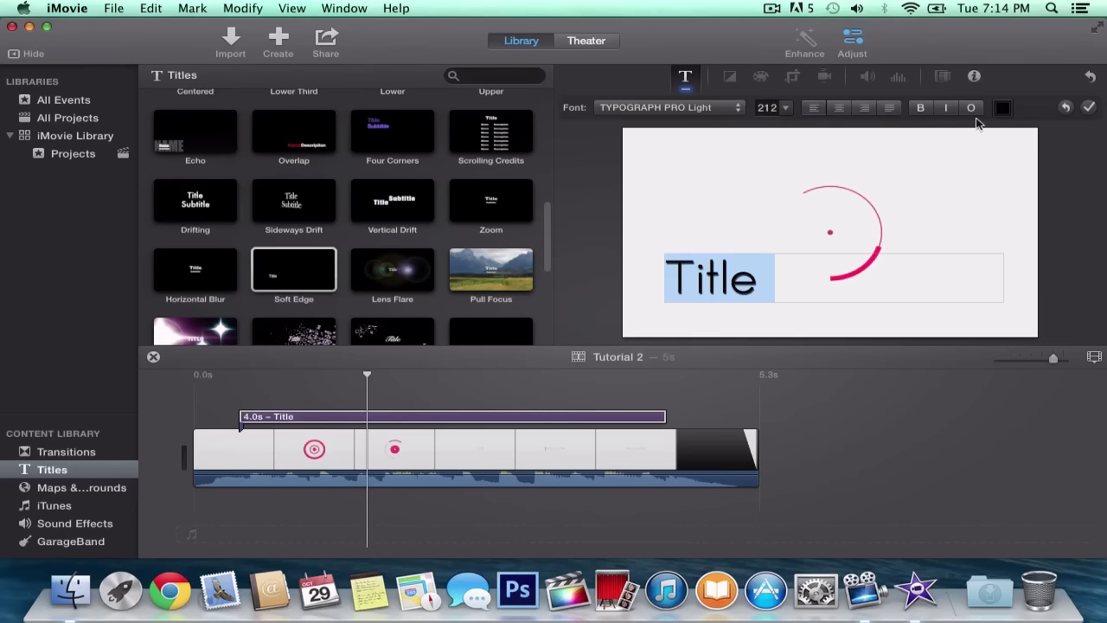
{"action": "left_click", "coordinate": [1086, 108]}
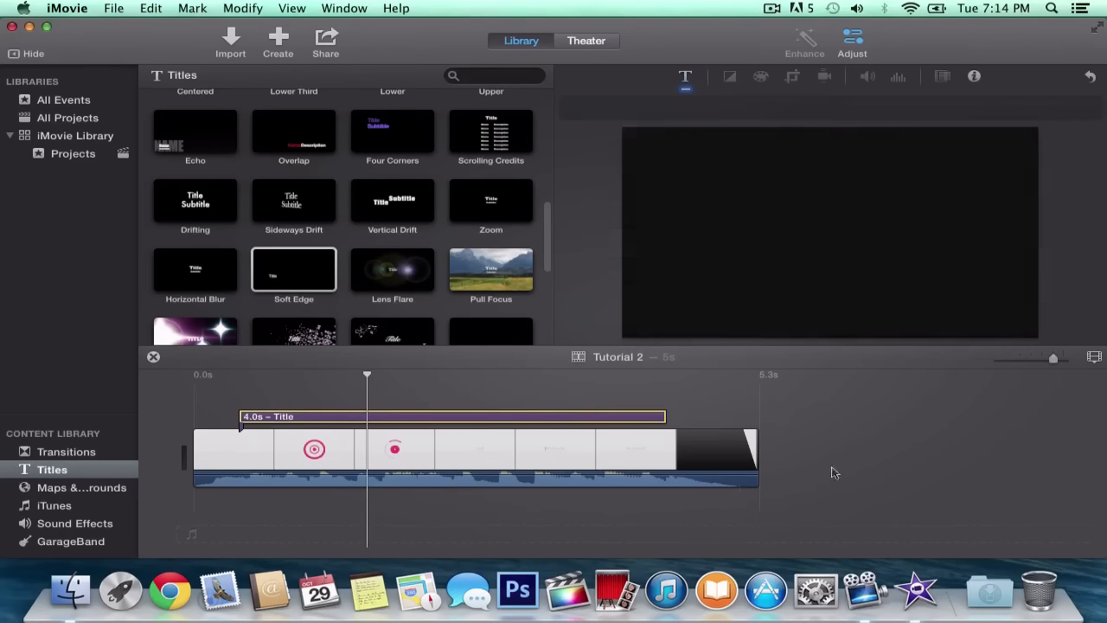
Step: Delete the clip and its title from the Tutorial 2 timeline and return to the Projects event in the library
{"action": "left_click_drag", "start_coordinate": [830, 505], "coordinate": [505, 445]}
{"action": "key", "text": "Delete"}
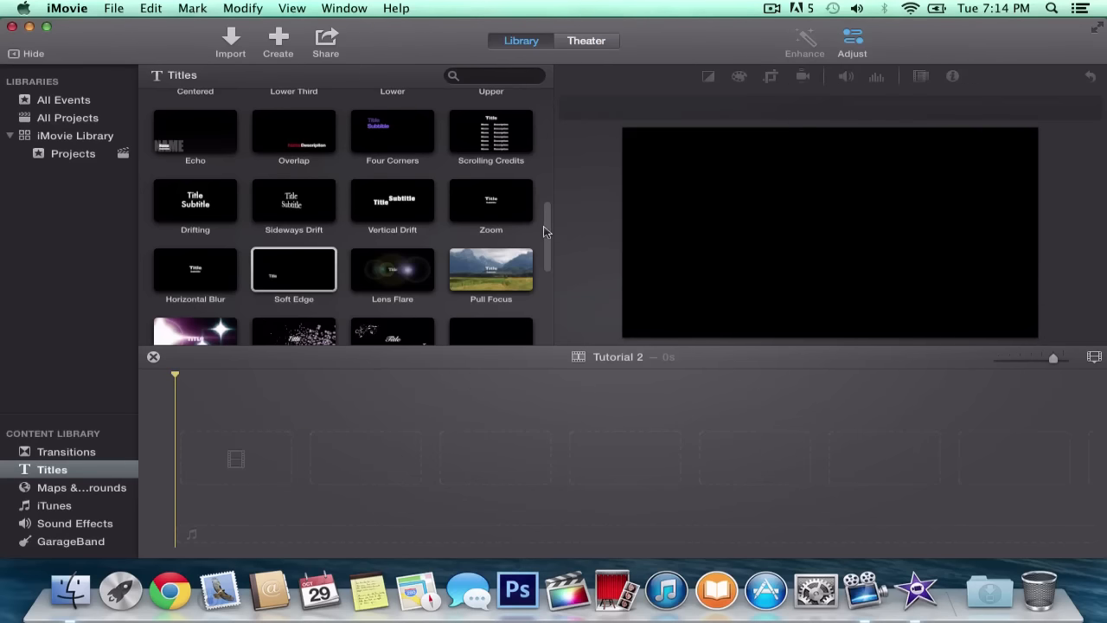
{"action": "left_click_drag", "start_coordinate": [545, 228], "coordinate": [549, 106]}
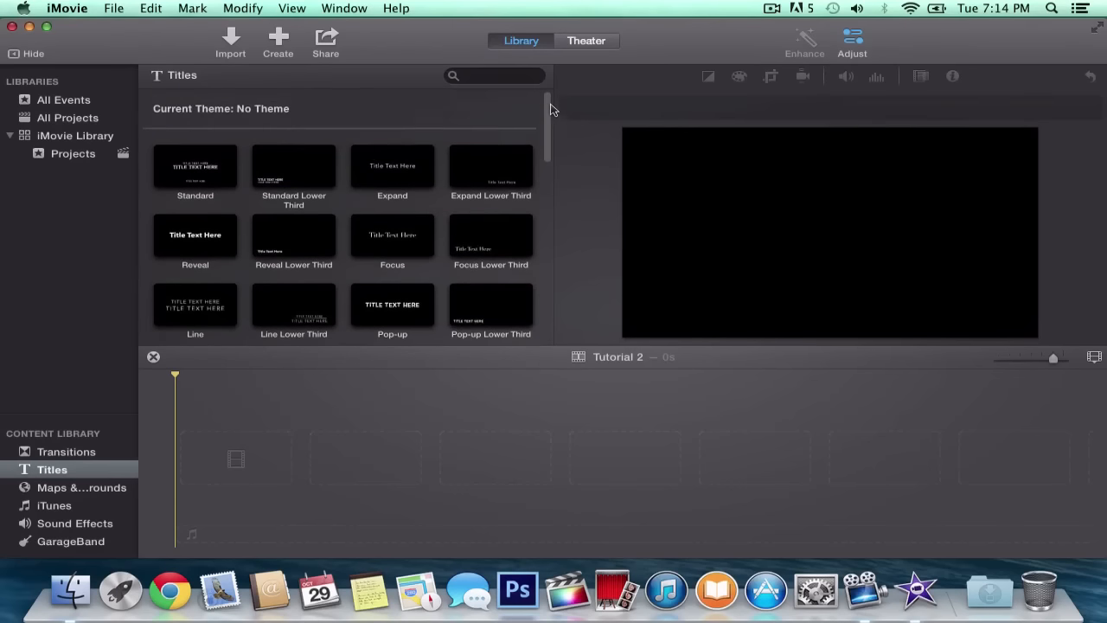
{"action": "left_click", "coordinate": [72, 154]}
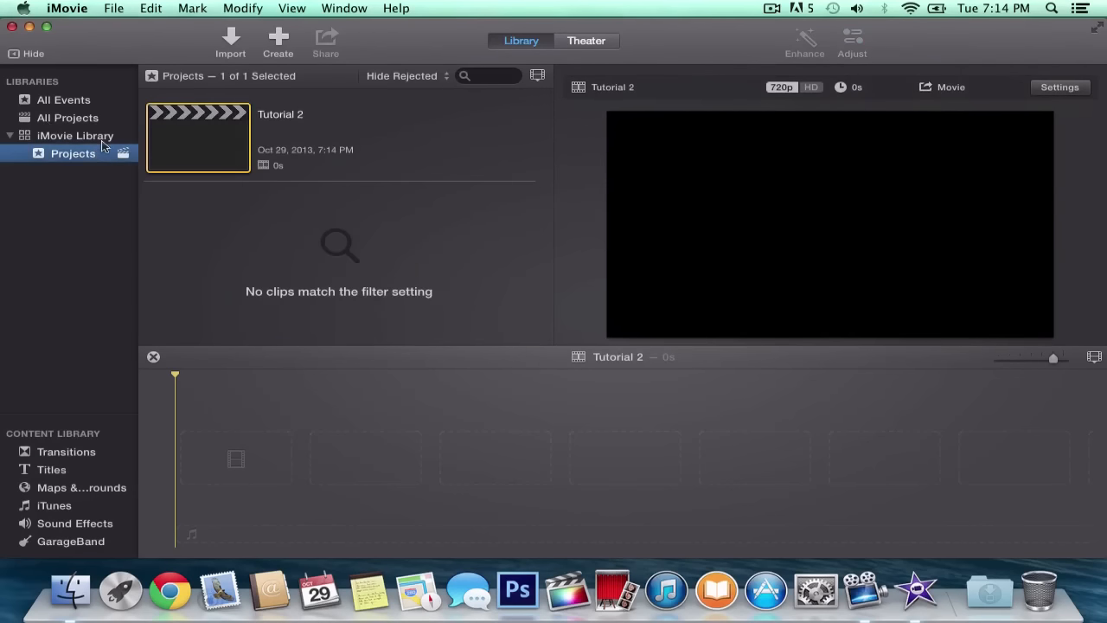